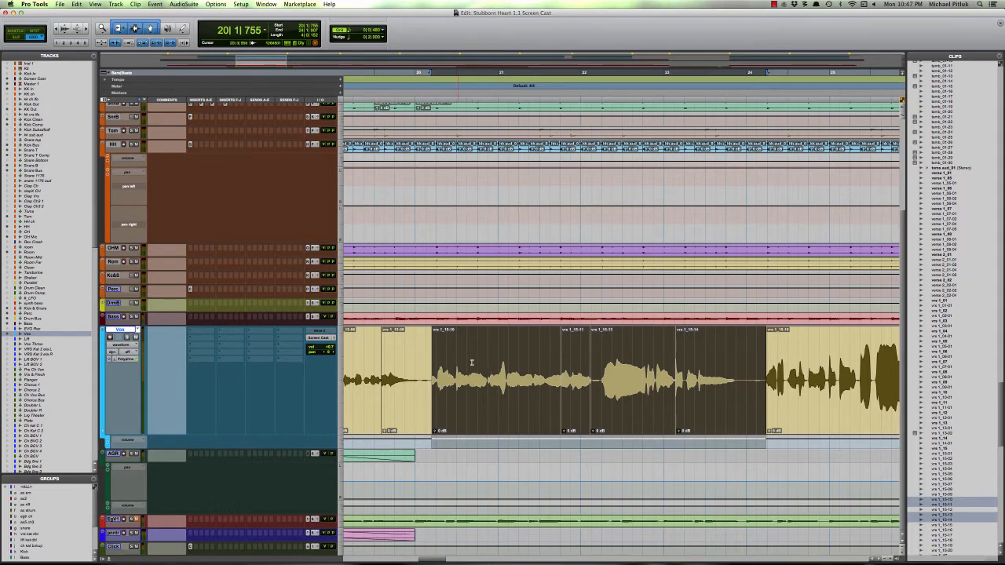
# Step: Select the Vox phrase spanning clips vrs 1_15-10 through vrs 1_15-14
pyautogui.click(723, 361)
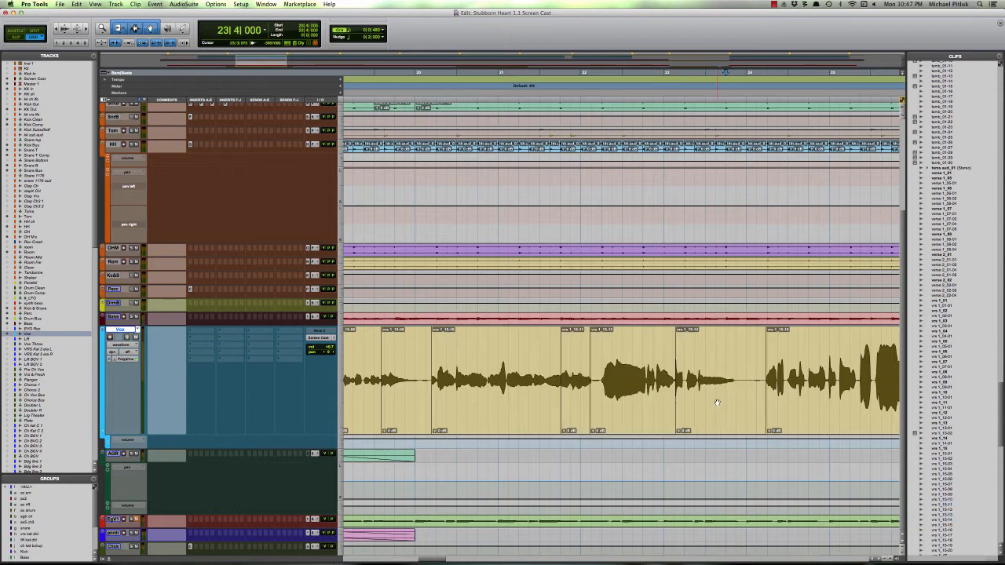
pyautogui.click(717, 403)
pyautogui.keyDown('shift'); pyautogui.click(541, 401); pyautogui.keyUp('shift')
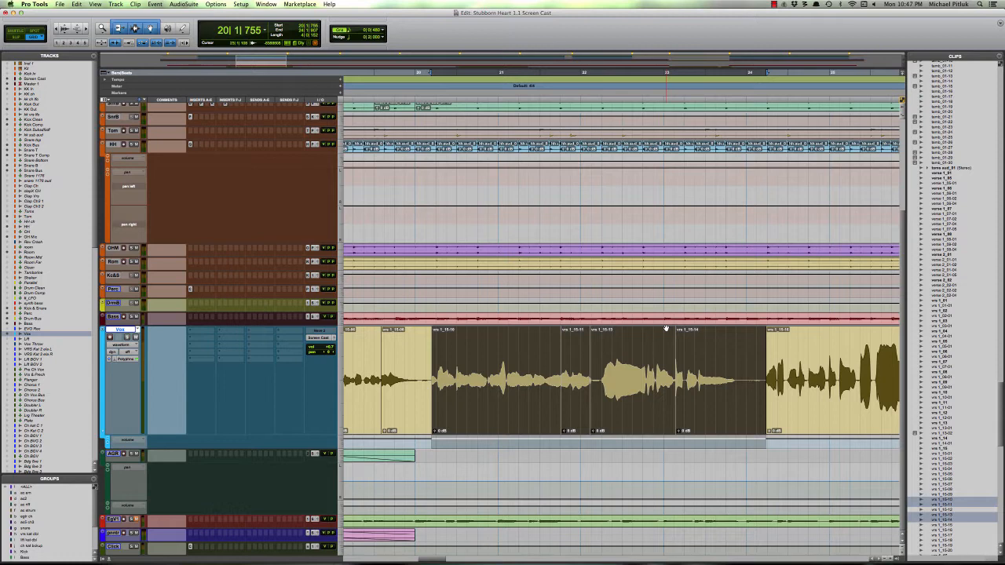
# Step: Add the EQ3 7-Band plug-in to the Vox track's first insert and load its My Subtractive preset
pyautogui.click(201, 332)
pyautogui.moveTo(214, 343)
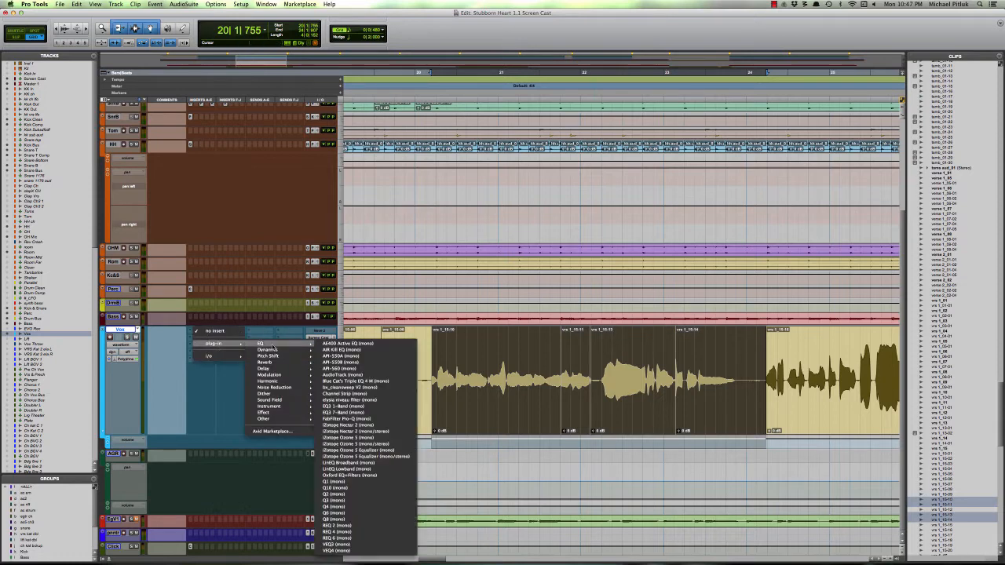
pyautogui.click(340, 412)
pyautogui.moveTo(360, 46); pyautogui.dragTo(795, 51)
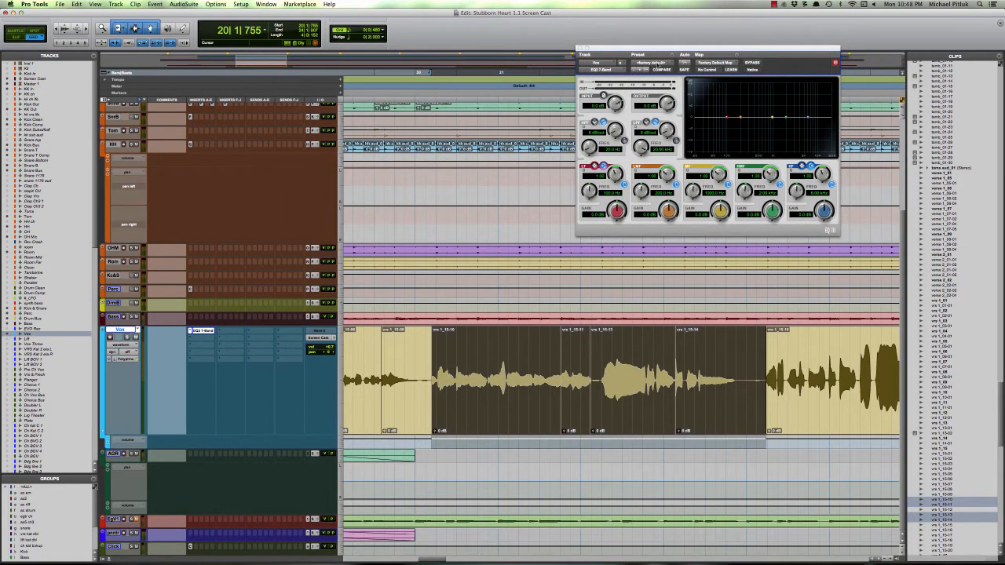
pyautogui.click(656, 62)
pyautogui.click(666, 50)
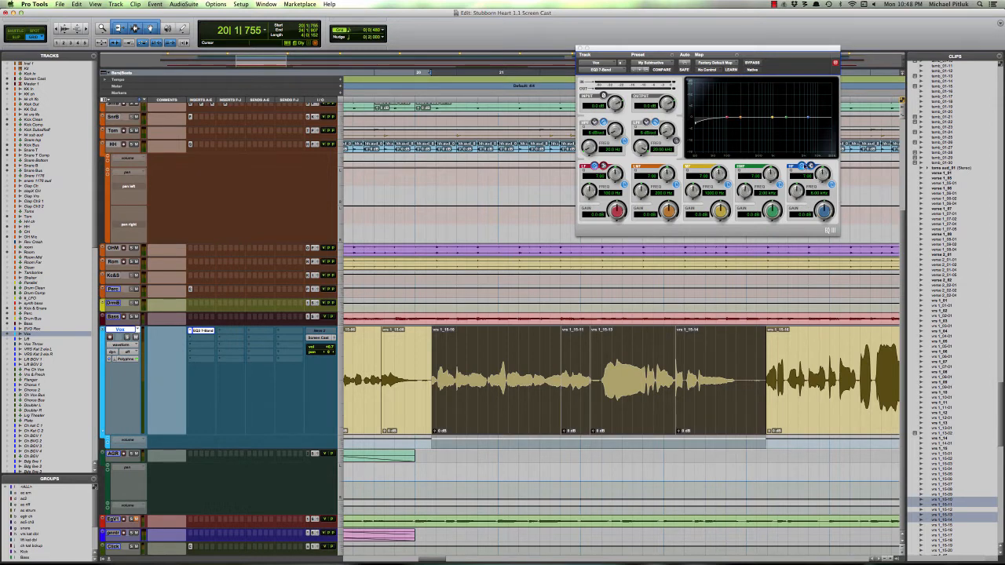
pyautogui.moveTo(824, 210)
pyautogui.mouseDown()
pyautogui.moveTo(823, 172)
pyautogui.moveTo(822, 212)
pyautogui.mouseUp()
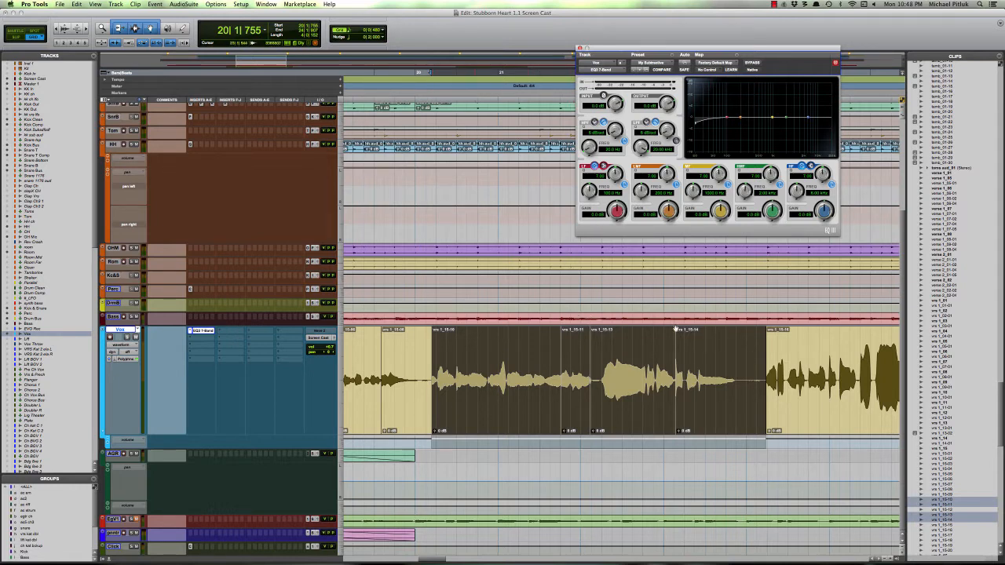
# Step: Select bars 20 to 24 on the Vox track and listen to that passage in the mix
pyautogui.moveTo(414, 365); pyautogui.dragTo(746, 352)
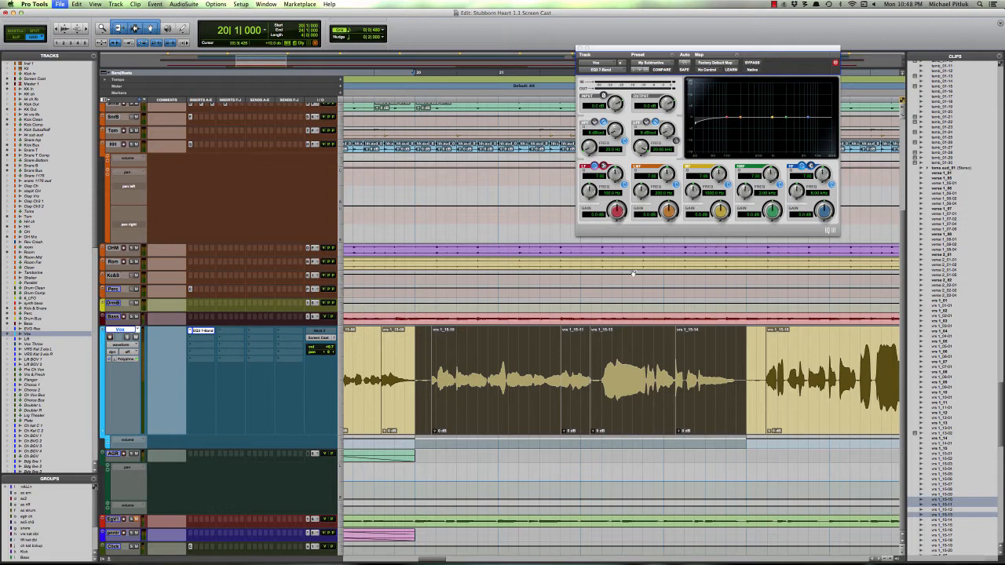
pyautogui.press('space')
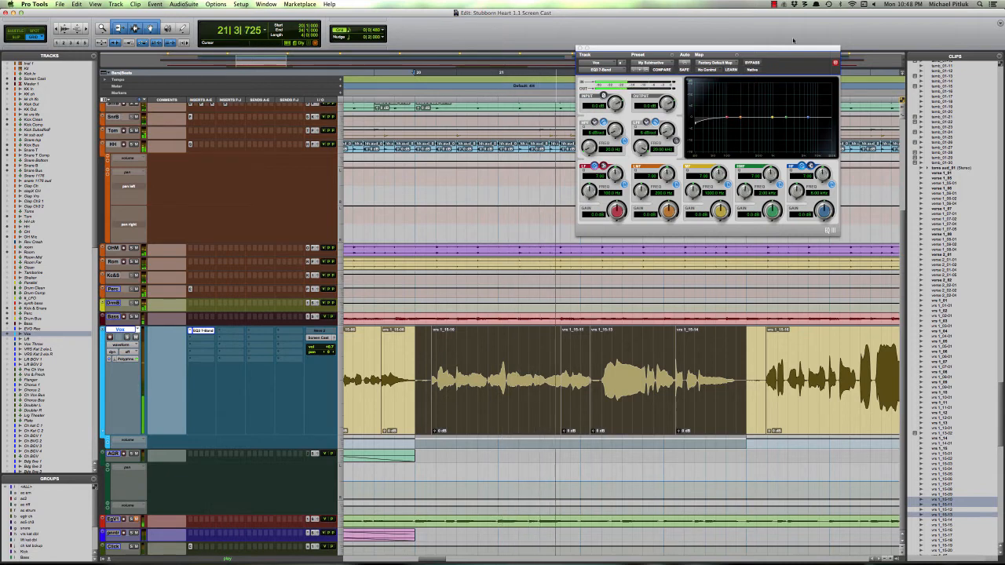
pyautogui.click(775, 4)
pyautogui.click(776, 7)
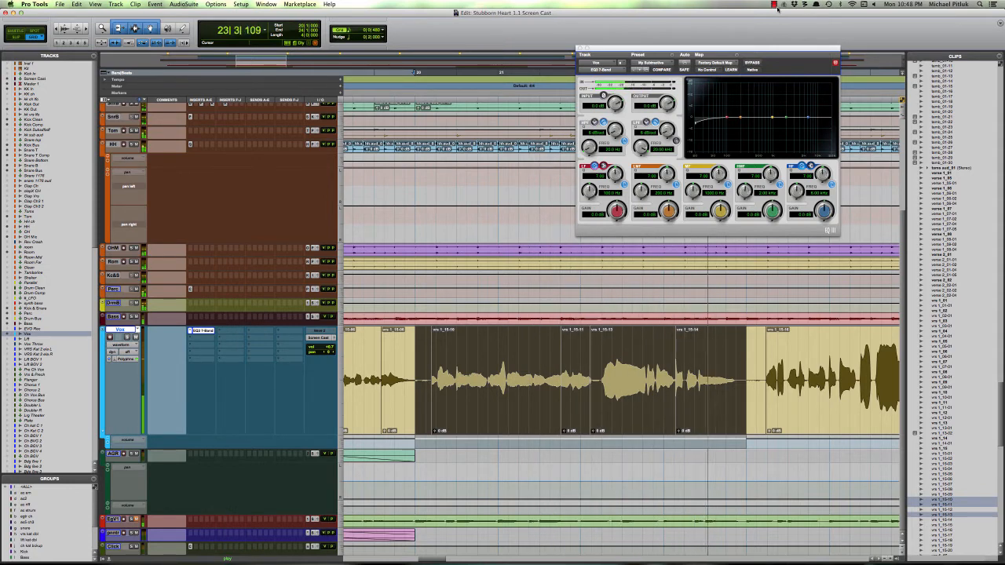
pyautogui.press('space')
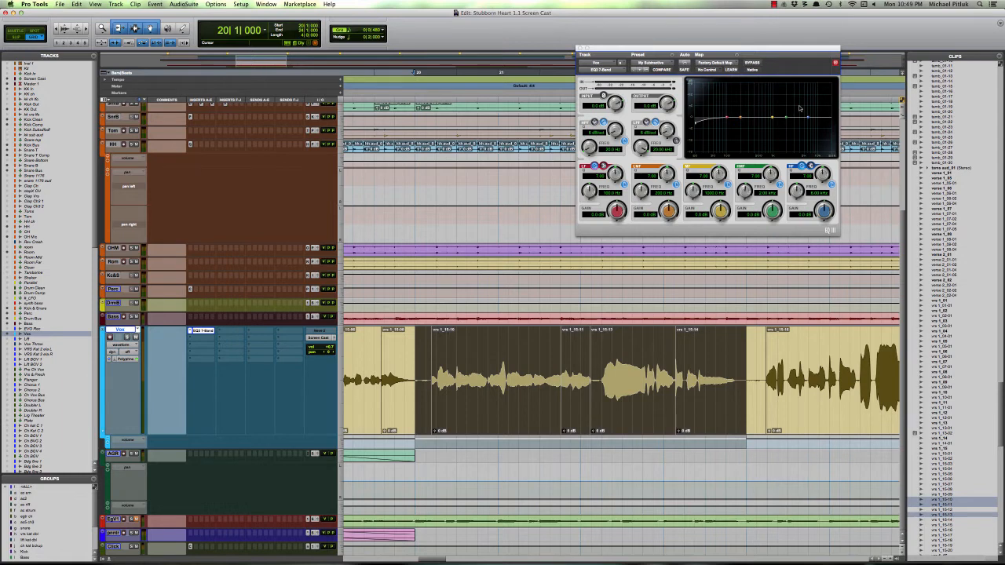
# Step: Reselect bars 20 to 24 of the Vox track as the playback range
pyautogui.click(475, 403)
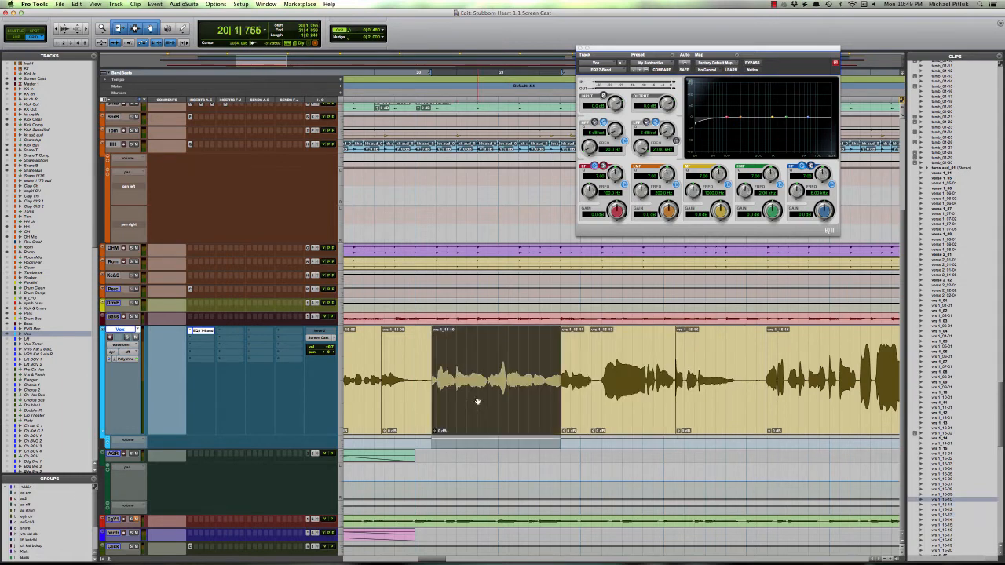
pyautogui.moveTo(415, 357); pyautogui.dragTo(744, 376)
pyautogui.click(620, 366)
pyautogui.doubleClick(619, 363)
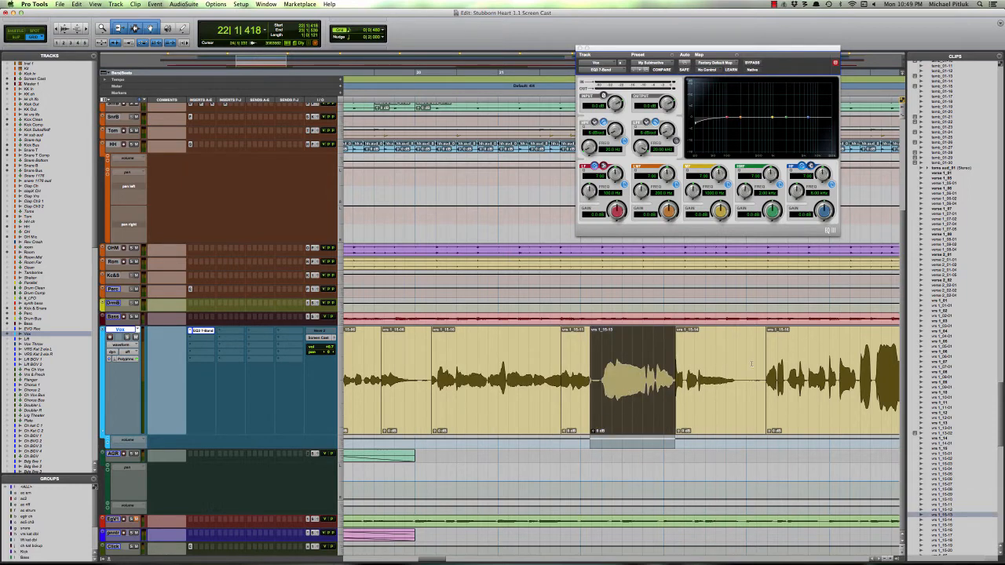
pyautogui.moveTo(752, 363); pyautogui.dragTo(419, 383)
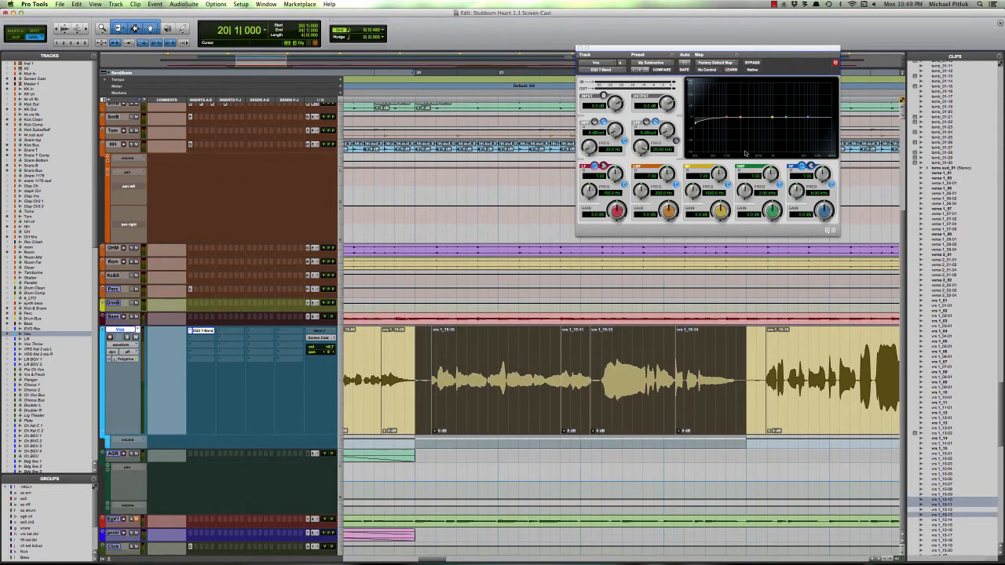
# Step: Boost the EQ3 low-mid band on the vocal and sweep its frequency to about 332 Hz while auditioning
pyautogui.moveTo(751, 44); pyautogui.dragTo(746, 72)
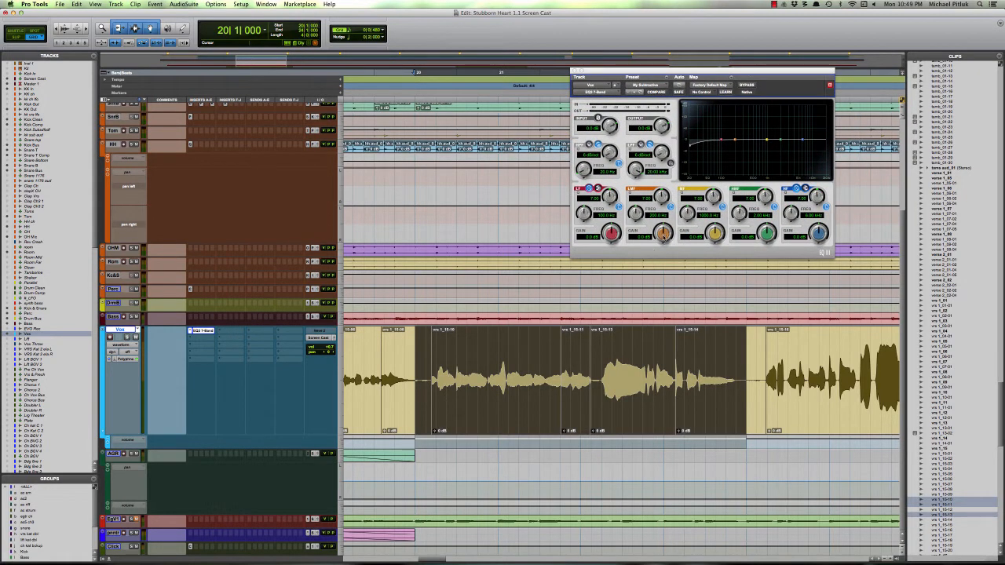
pyautogui.moveTo(663, 235); pyautogui.dragTo(664, 213)
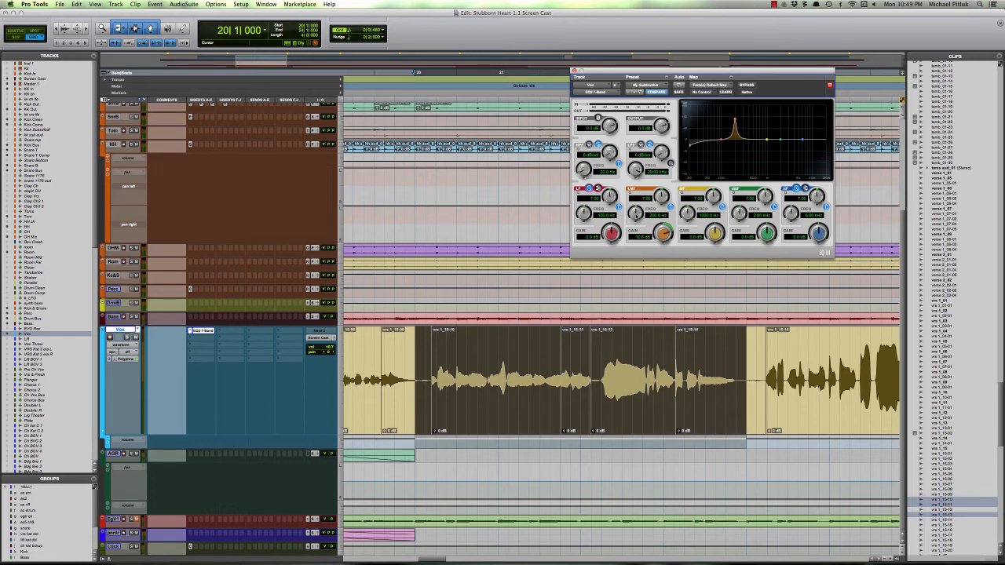
pyautogui.moveTo(637, 209); pyautogui.dragTo(666, 269)
pyautogui.moveTo(634, 223); pyautogui.dragTo(643, 184)
pyautogui.press('space')
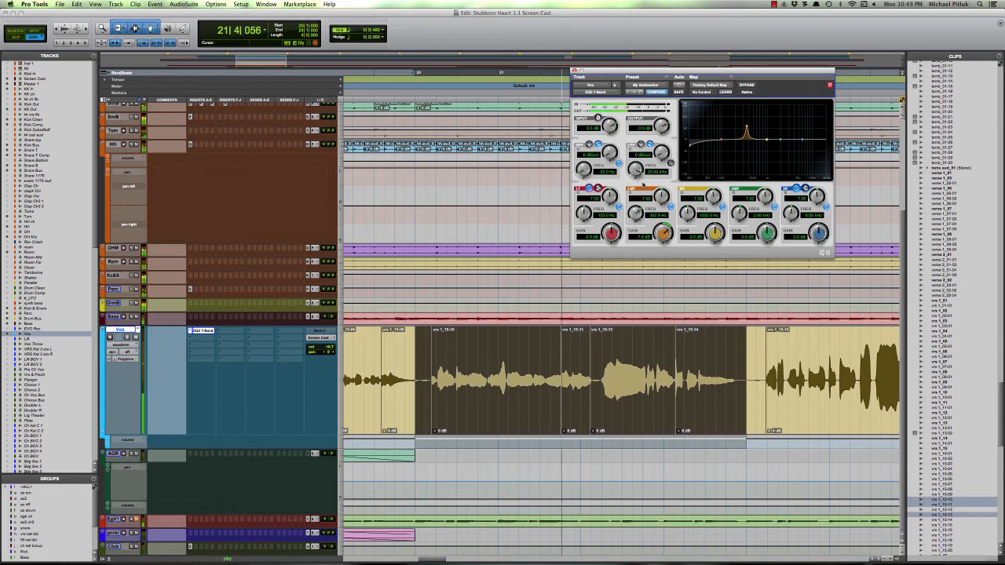
pyautogui.press('space')
# Step: Raise the low-mid band's gain to about 15 dB while auditioning the vocal passage
pyautogui.press('space')
pyautogui.moveTo(665, 233); pyautogui.dragTo(640, 209)
pyautogui.press('space')
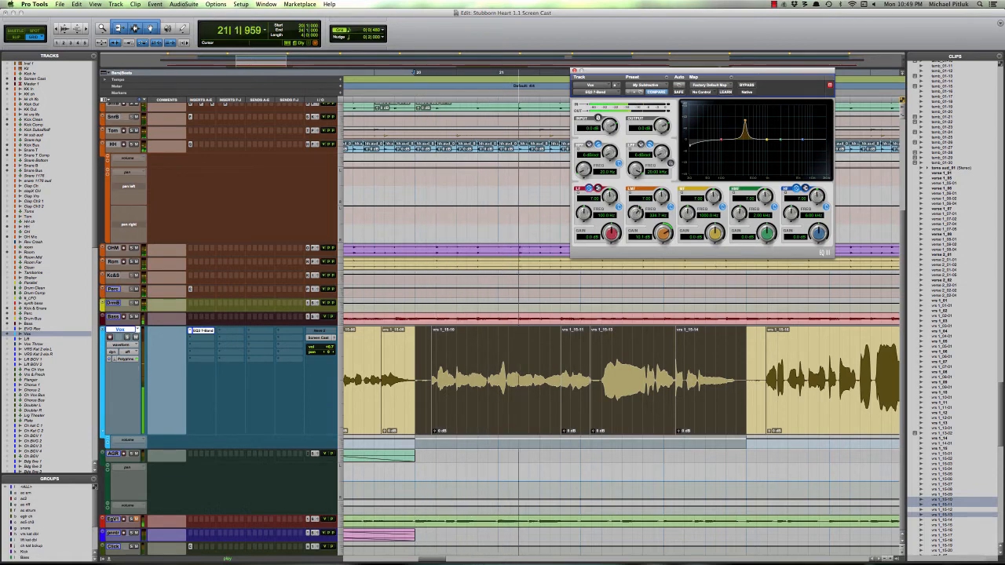
pyautogui.press('space')
pyautogui.press('space')
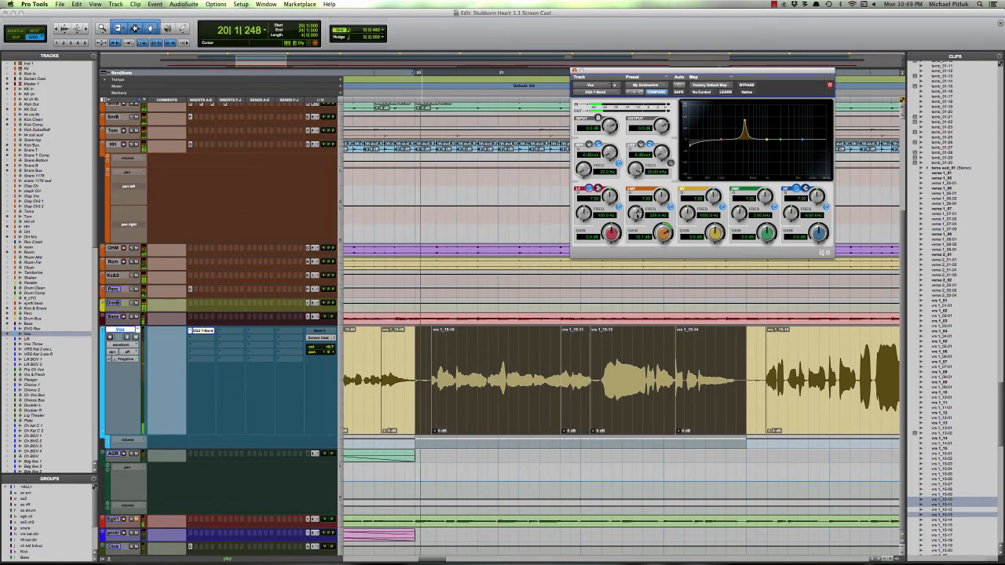
# Step: Fine-tune the boosted low-mid band's frequency and replay the vocal passage to locate the resonance
pyautogui.moveTo(637, 217); pyautogui.dragTo(637, 224)
pyautogui.press('space')
pyautogui.press('space')
pyautogui.press('space')
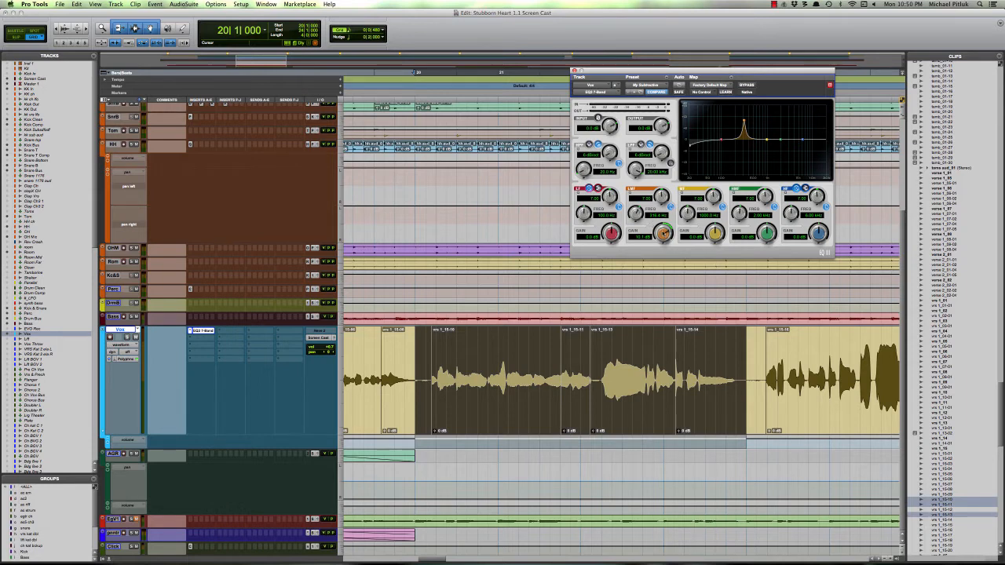
pyautogui.press('space')
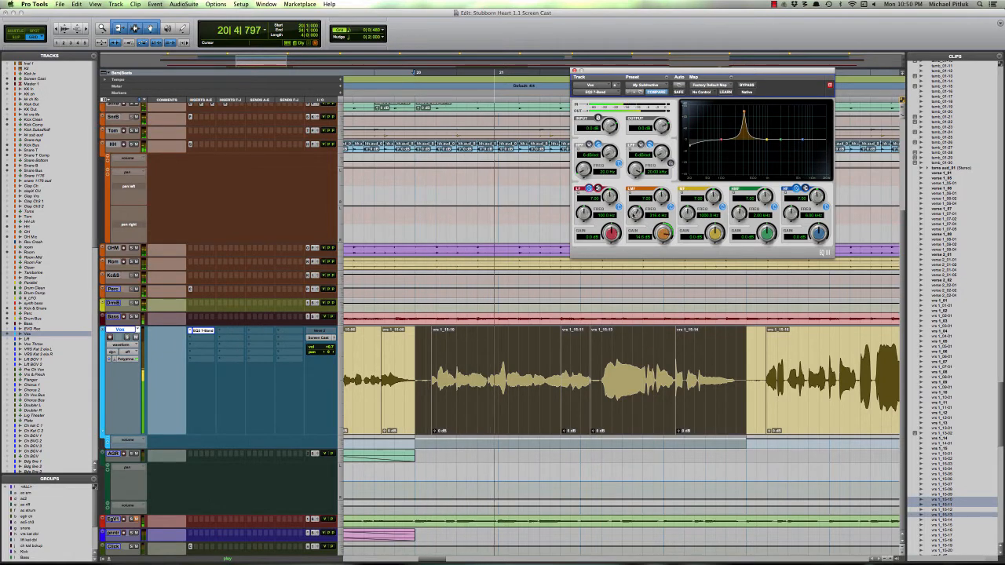
pyautogui.press('space')
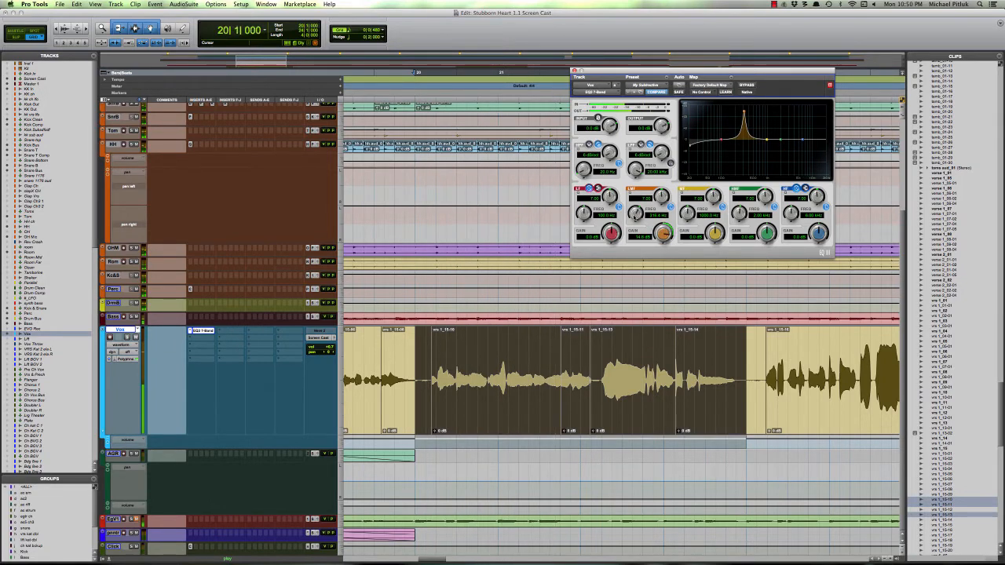
# Step: Cut the low-mid band to about -3.7 dB at about 311 Hz with a Q of 4.27 while playing the passage
pyautogui.moveTo(664, 233); pyautogui.dragTo(666, 271)
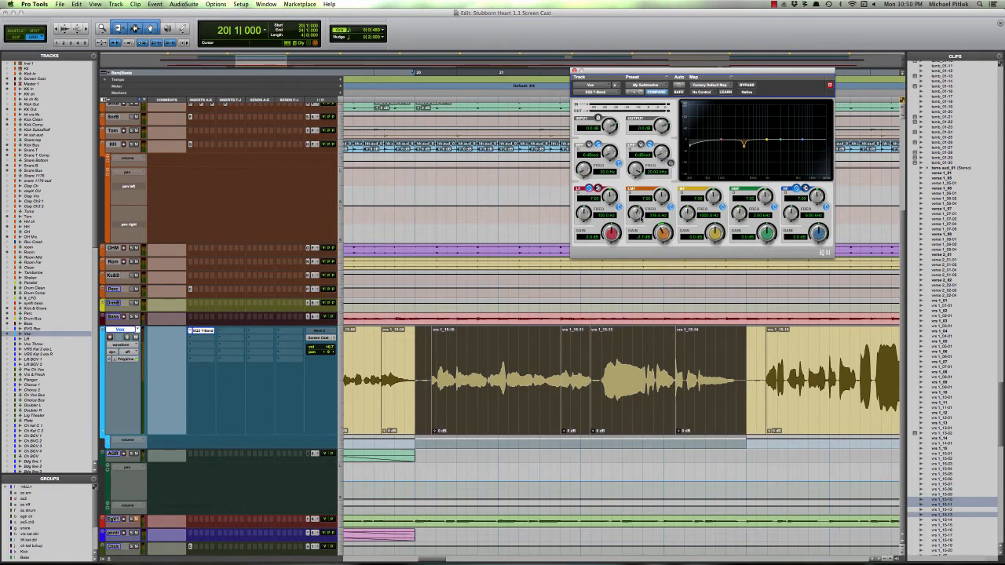
pyautogui.press('space')
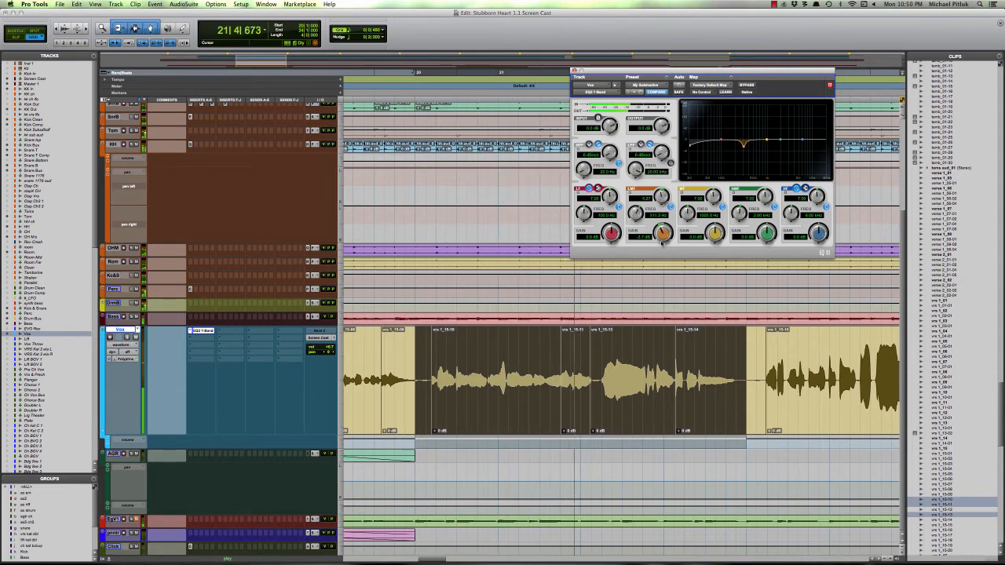
pyautogui.press('space')
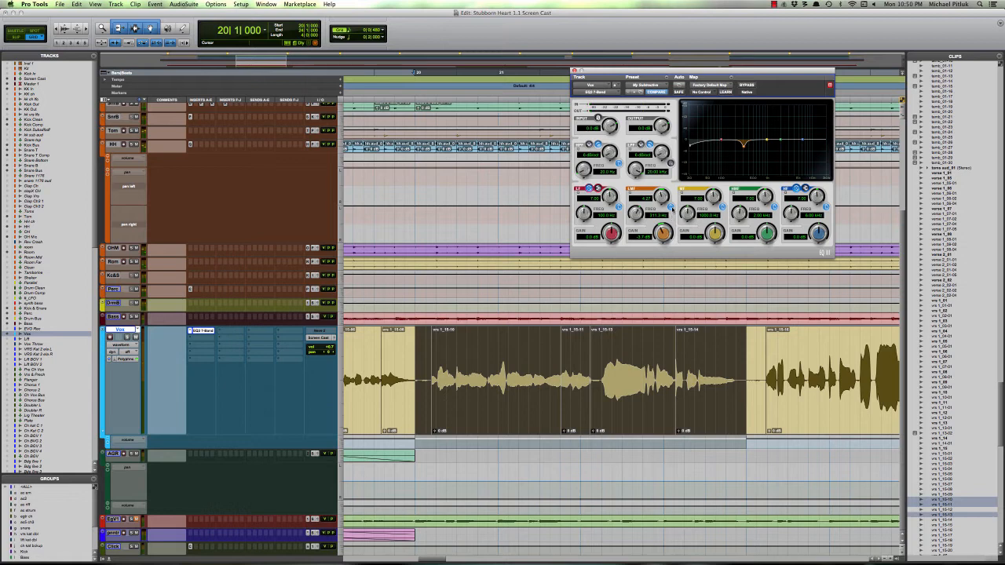
# Step: Compare the vocal passage with the low-mid cut switched out and in during playback
pyautogui.click(672, 207)
pyautogui.press('space')
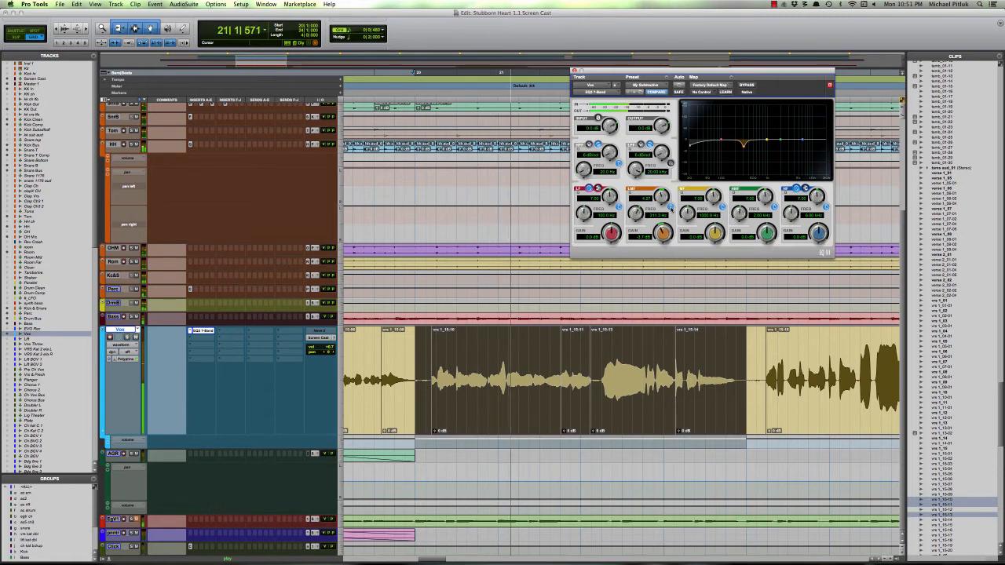
pyautogui.press('space')
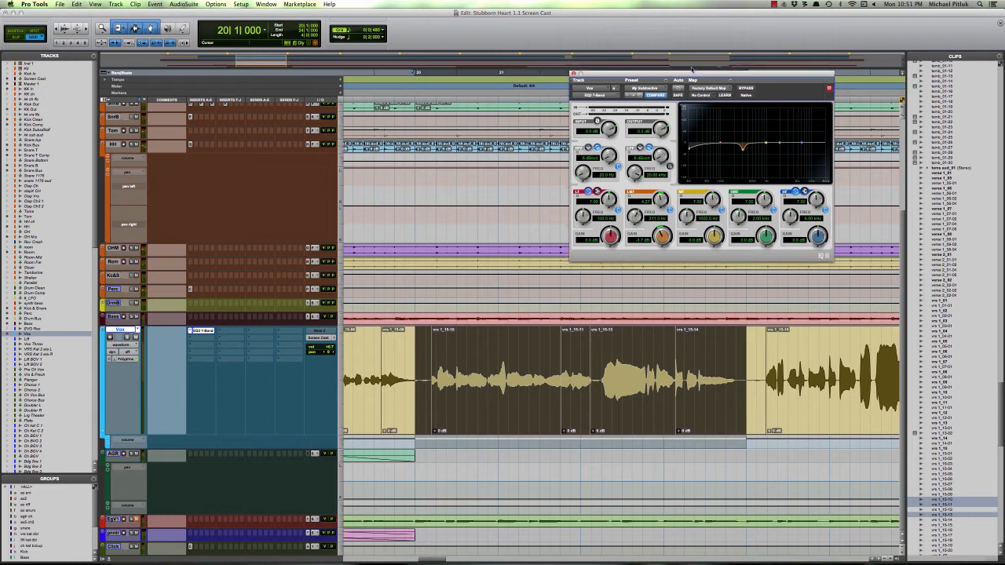
# Step: Replace the EQ3 7-Band on the Vox track's first insert with the mono FabFilter Pro-Q
pyautogui.moveTo(692, 70); pyautogui.dragTo(700, 50)
pyautogui.moveTo(760, 70)
pyautogui.mouseDown()
pyautogui.moveTo(749, 68)
pyautogui.moveTo(772, 57)
pyautogui.mouseUp()
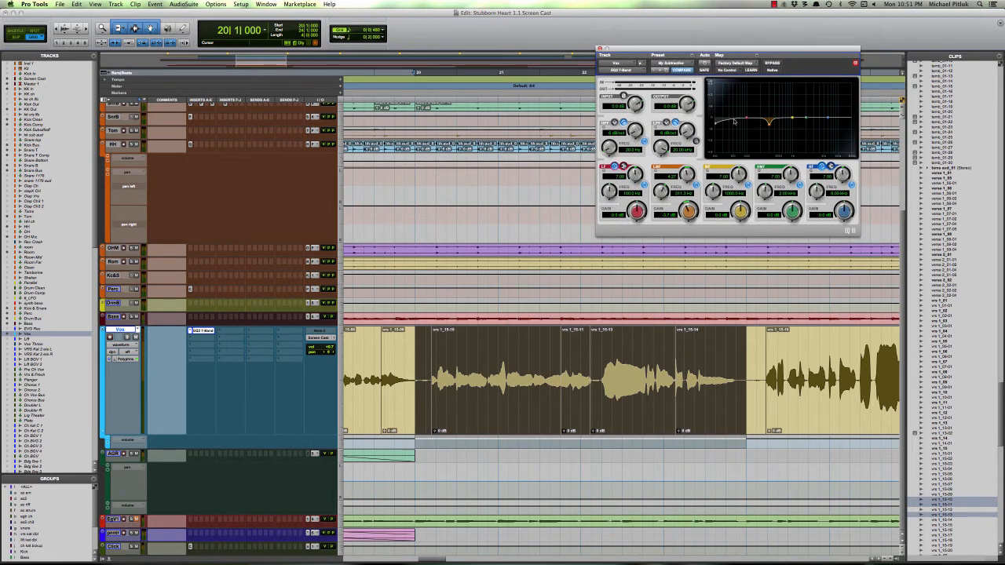
pyautogui.moveTo(747, 52); pyautogui.dragTo(761, 55)
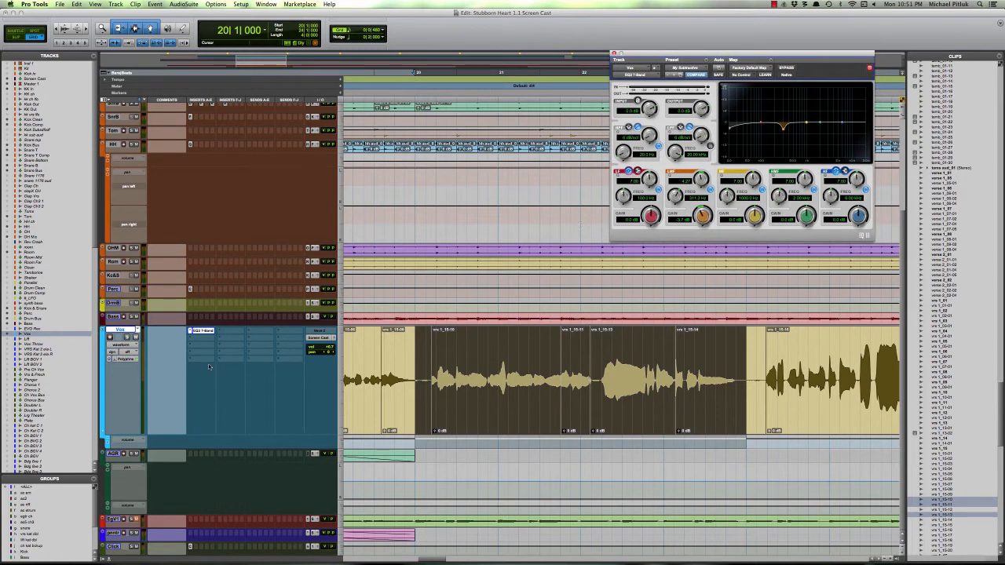
pyautogui.click(189, 331)
pyautogui.moveTo(212, 331)
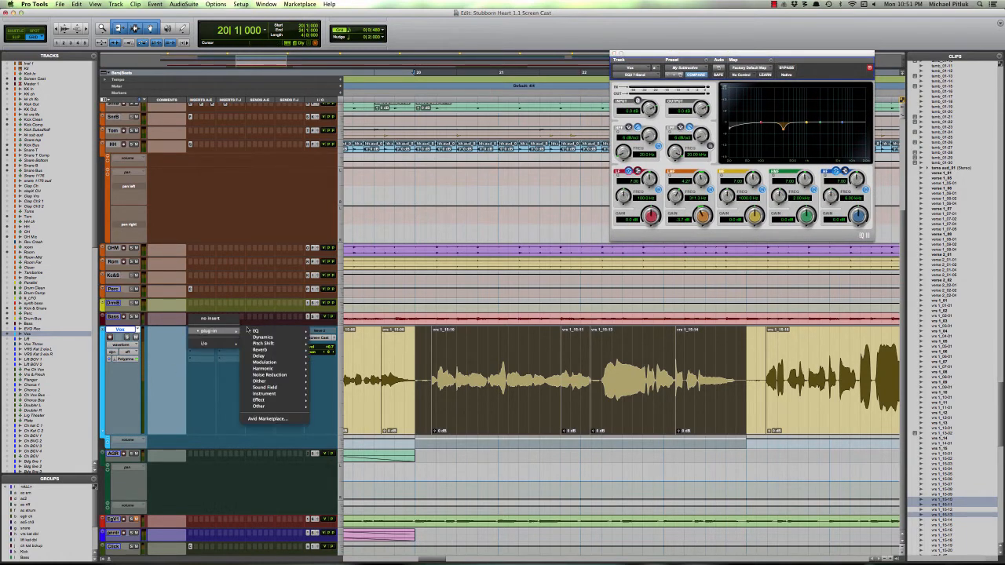
pyautogui.moveTo(259, 331)
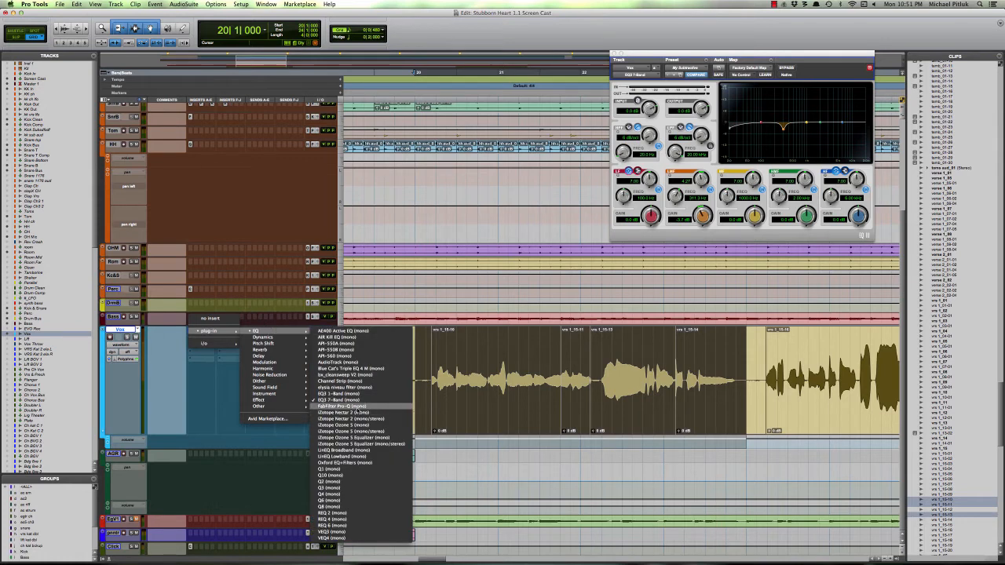
pyautogui.click(353, 406)
pyautogui.moveTo(792, 60); pyautogui.dragTo(802, 30)
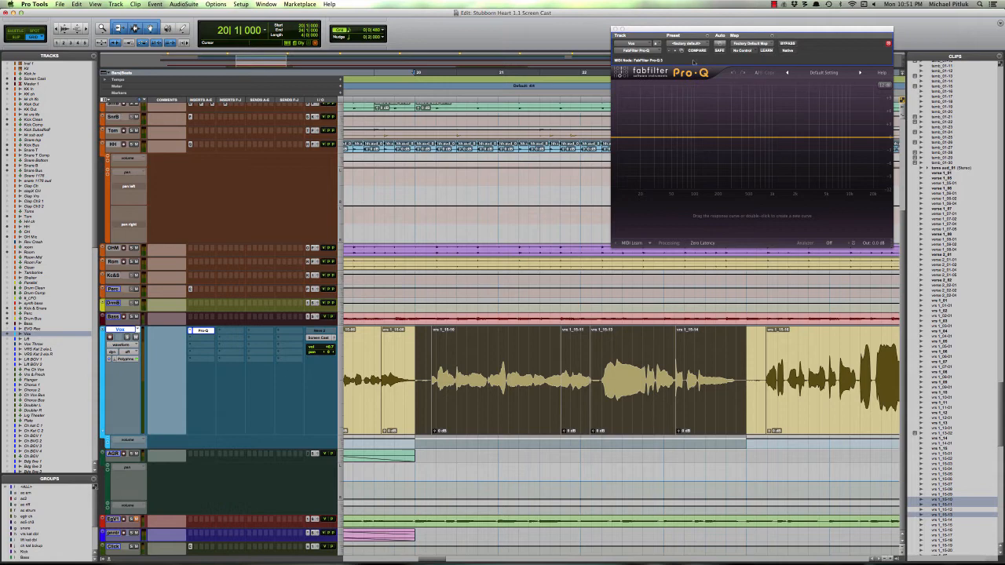
# Step: Add a Pro-Q band, move it to about 300 Hz during vocal playback, and boost its gain
pyautogui.click(692, 137)
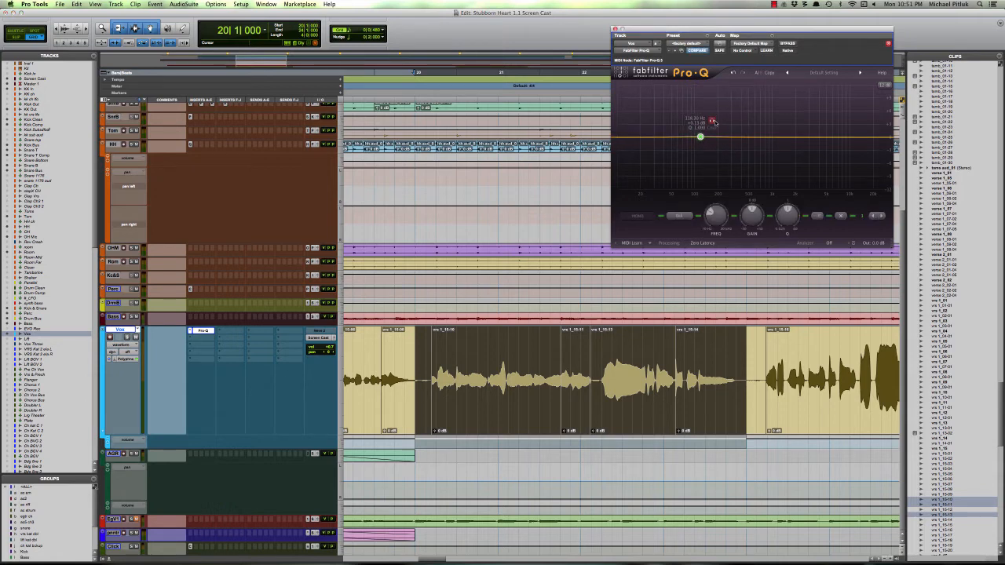
pyautogui.press('space')
pyautogui.moveTo(714, 122); pyautogui.dragTo(746, 122)
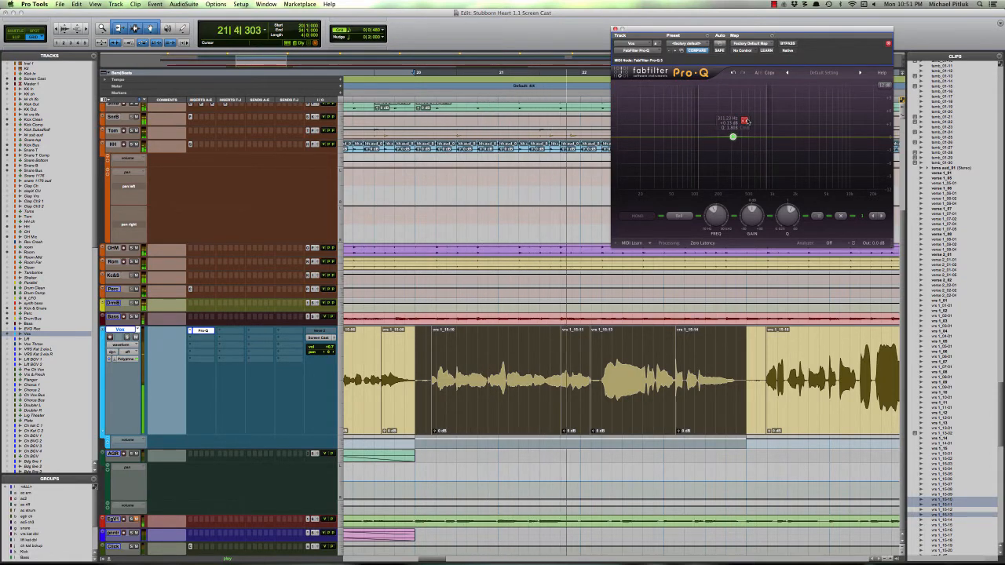
pyautogui.press('space')
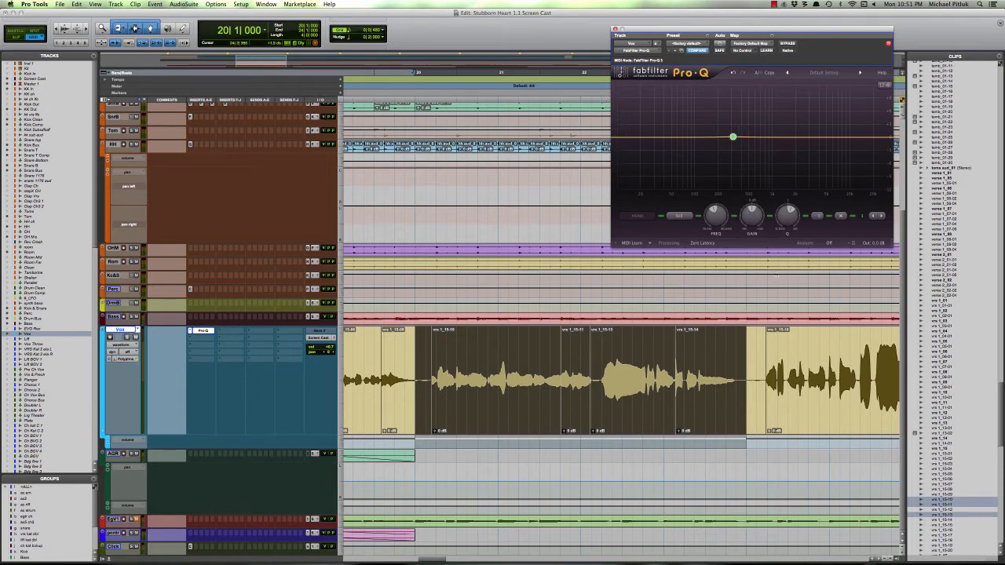
pyautogui.moveTo(752, 209); pyautogui.dragTo(782, 238)
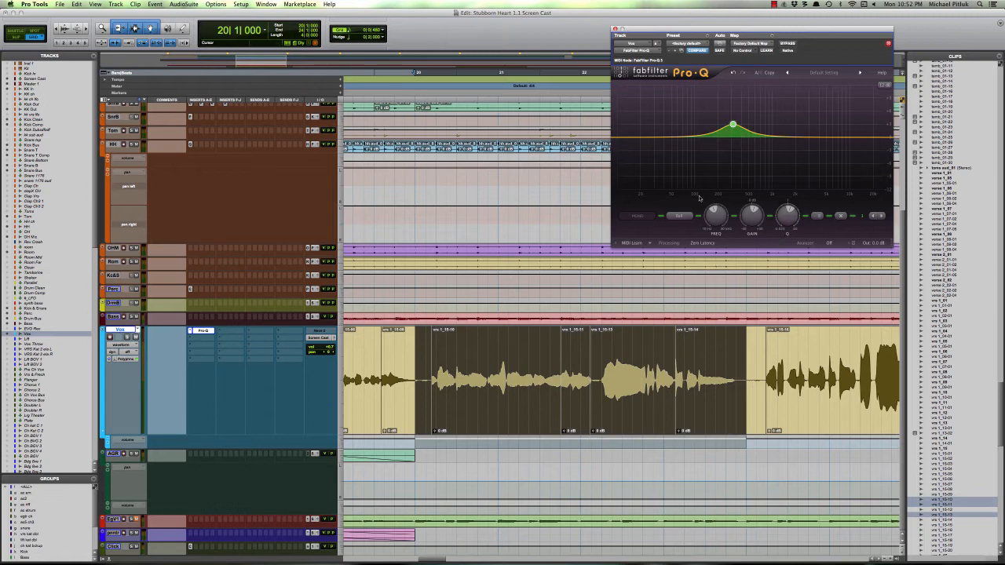
# Step: Flatten the Pro-Q band, retune it to about 289 Hz during playback, and cut its gain by about 2 dB
pyautogui.moveTo(734, 126)
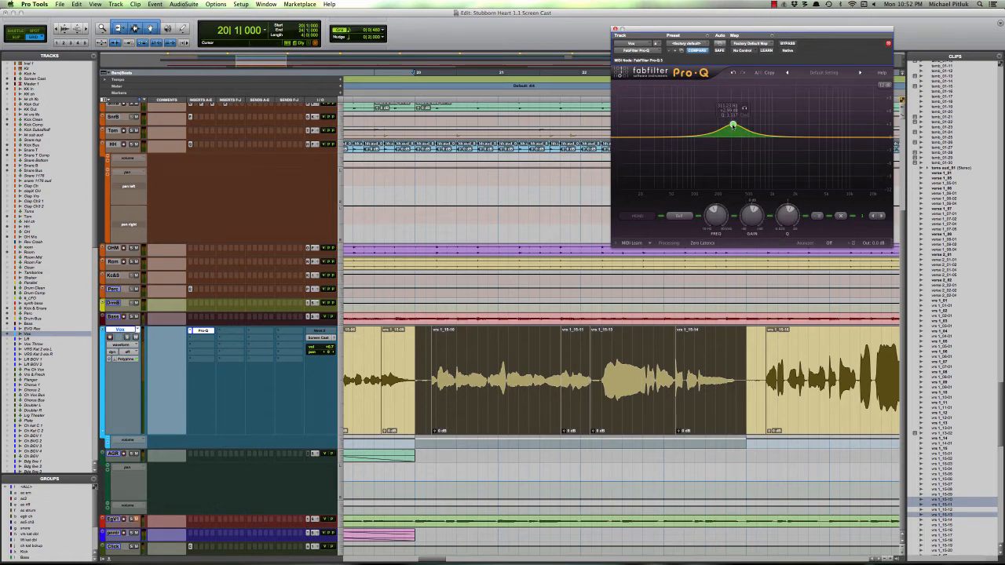
pyautogui.keyDown('alt'); pyautogui.click(755, 220); pyautogui.keyUp('alt')
pyautogui.press('space')
pyautogui.moveTo(745, 123)
pyautogui.mouseDown()
pyautogui.moveTo(731, 123)
pyautogui.moveTo(742, 128)
pyautogui.mouseUp()
pyautogui.press('space')
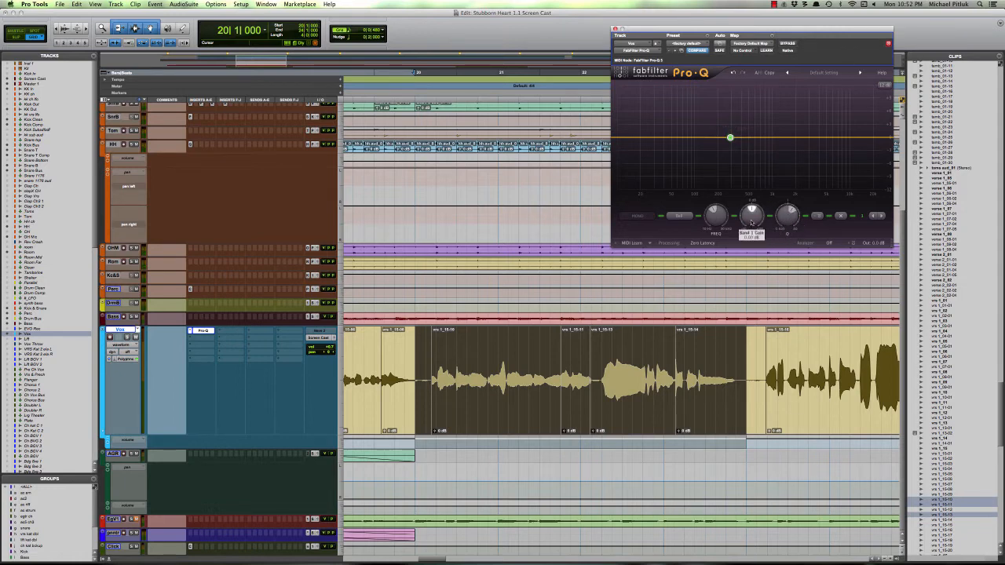
pyautogui.moveTo(751, 213); pyautogui.dragTo(754, 241)
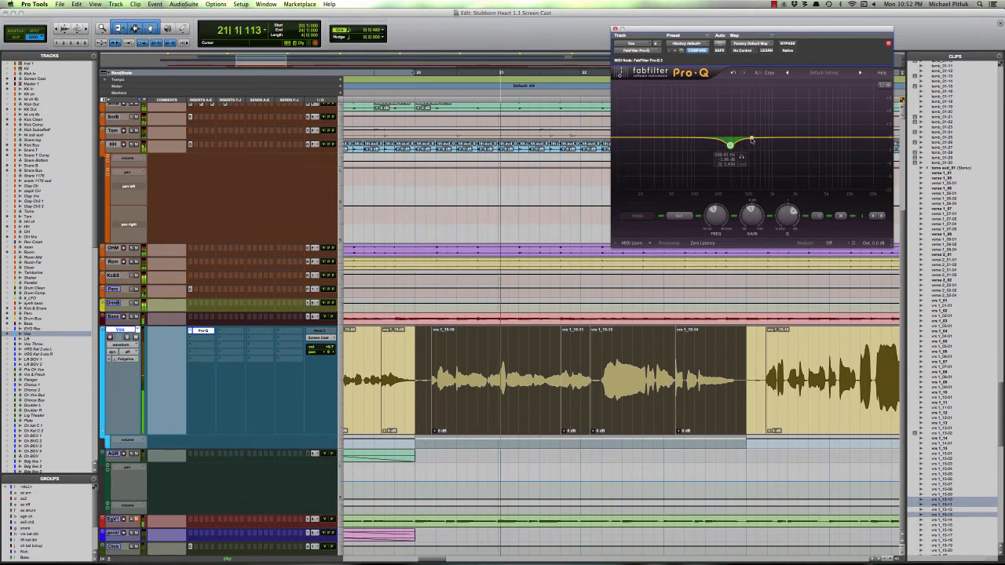
# Step: Add a second band, sweep it narrow and soloed to about 330 Hz during playback, and cut it about 2 dB
pyautogui.press('space')
pyautogui.doubleClick(752, 140)
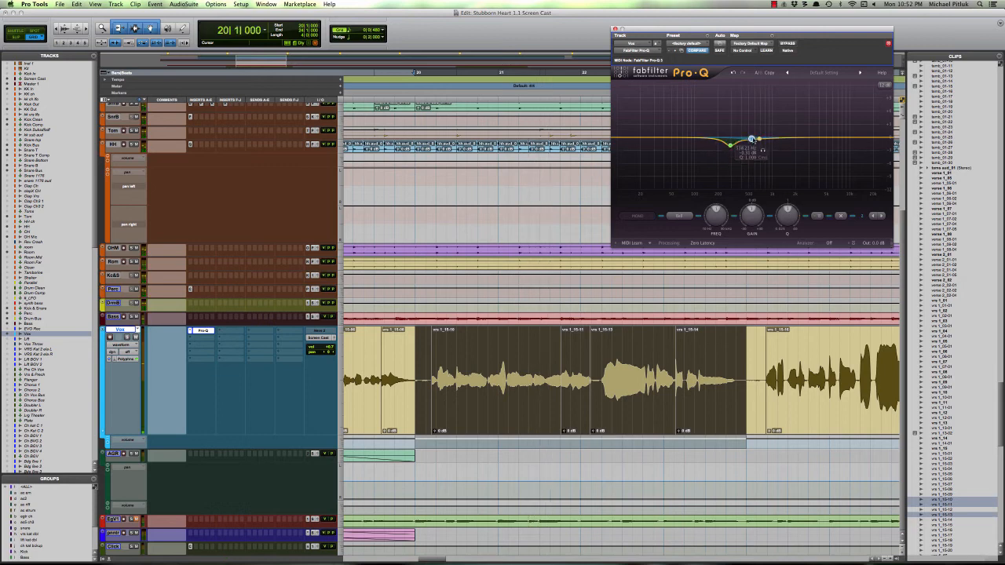
pyautogui.moveTo(763, 151); pyautogui.dragTo(753, 151)
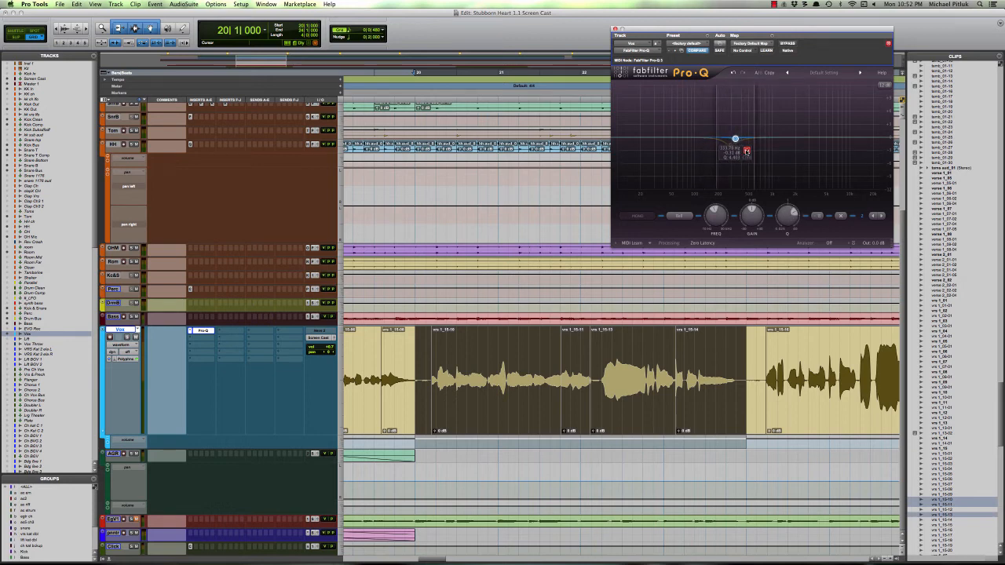
pyautogui.press('space')
pyautogui.moveTo(747, 151); pyautogui.dragTo(747, 151)
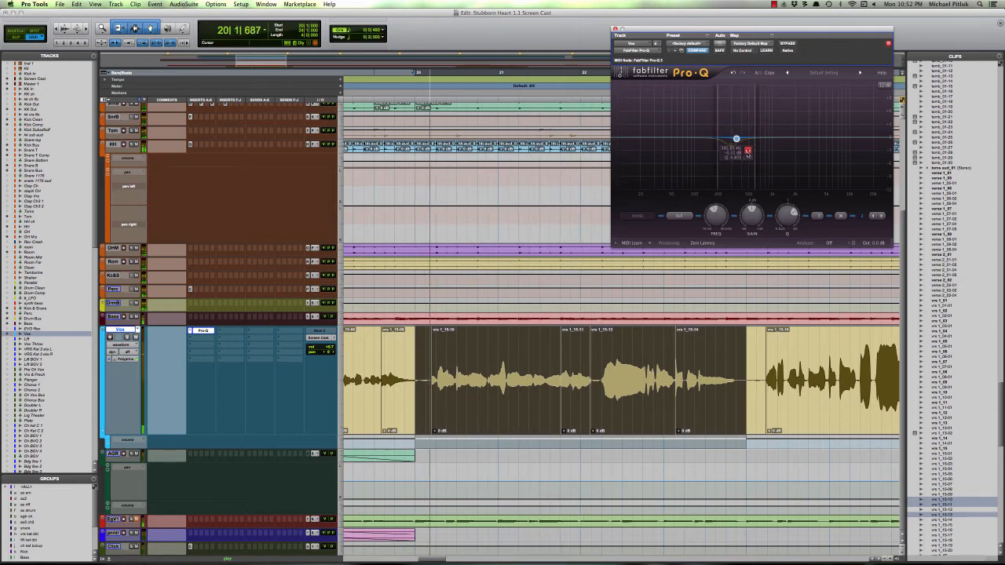
pyautogui.moveTo(748, 152); pyautogui.dragTo(746, 152)
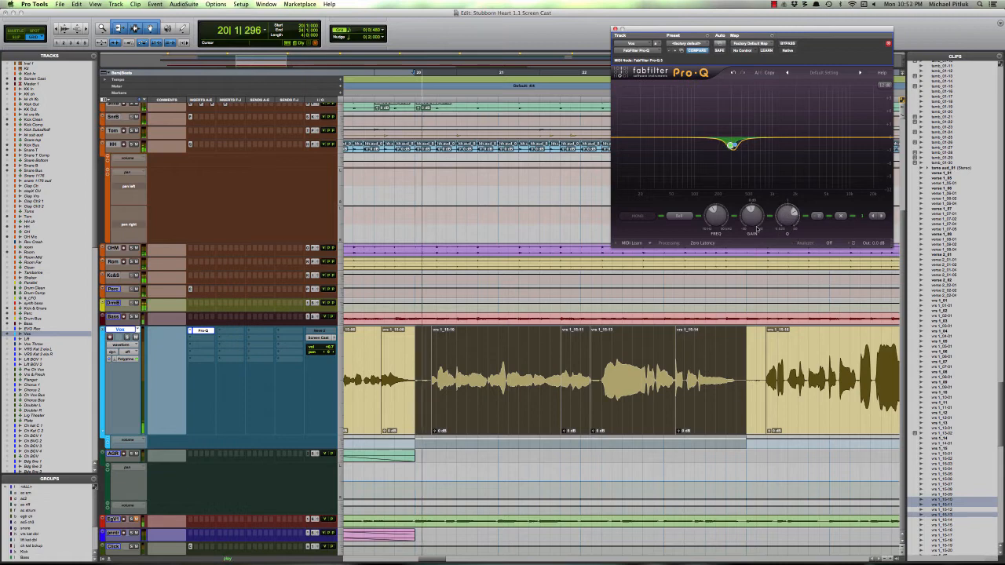
# Step: Fine-tune the gains of the two neighbouring low-mid bands to about -1.9 dB while the vocal plays
pyautogui.click(750, 118)
pyautogui.click(735, 146)
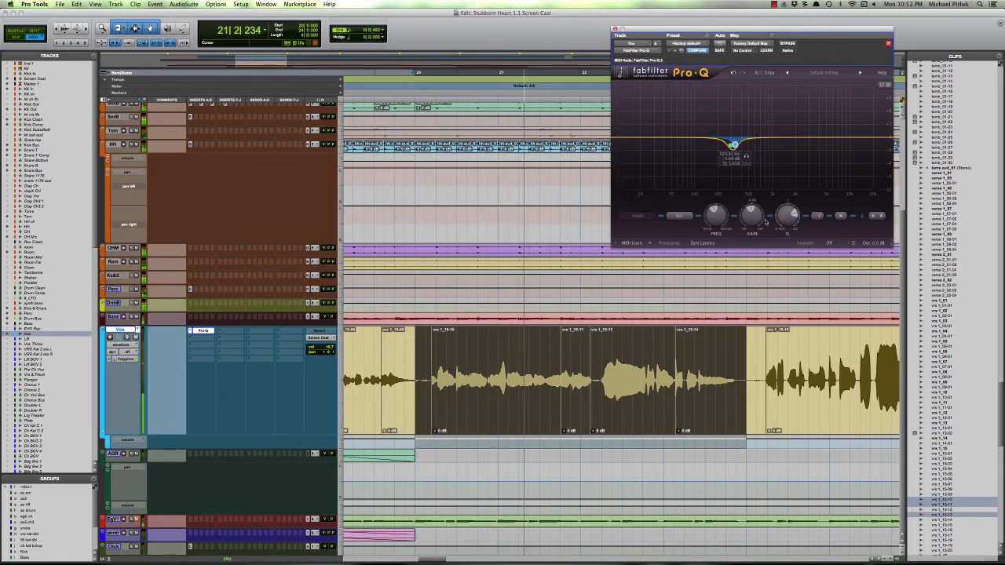
pyautogui.moveTo(753, 222)
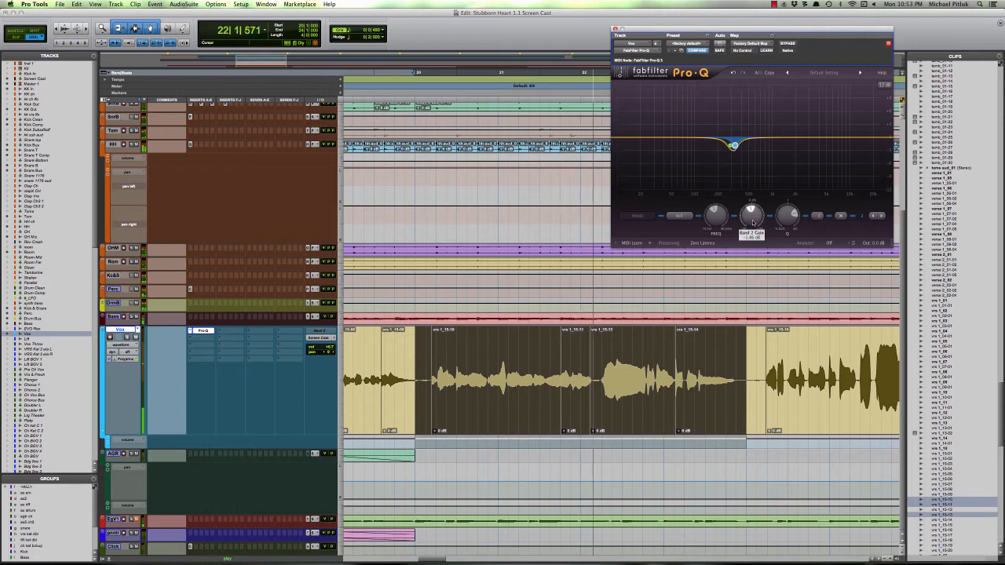
pyautogui.moveTo(741, 157)
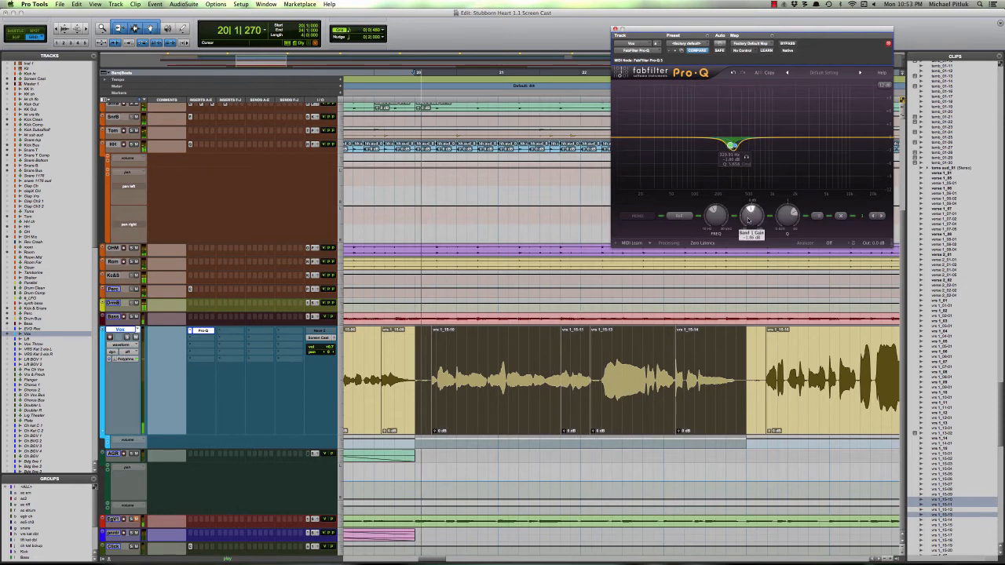
pyautogui.moveTo(749, 222); pyautogui.dragTo(749, 220)
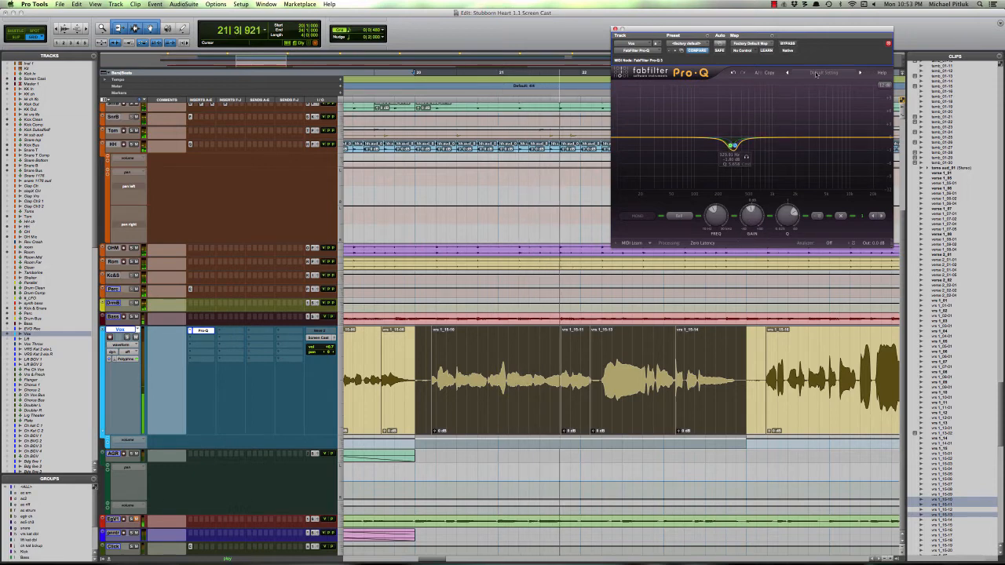
# Step: Compare the vocal passage with Pro-Q bypassed and active during playback
pyautogui.click(788, 44)
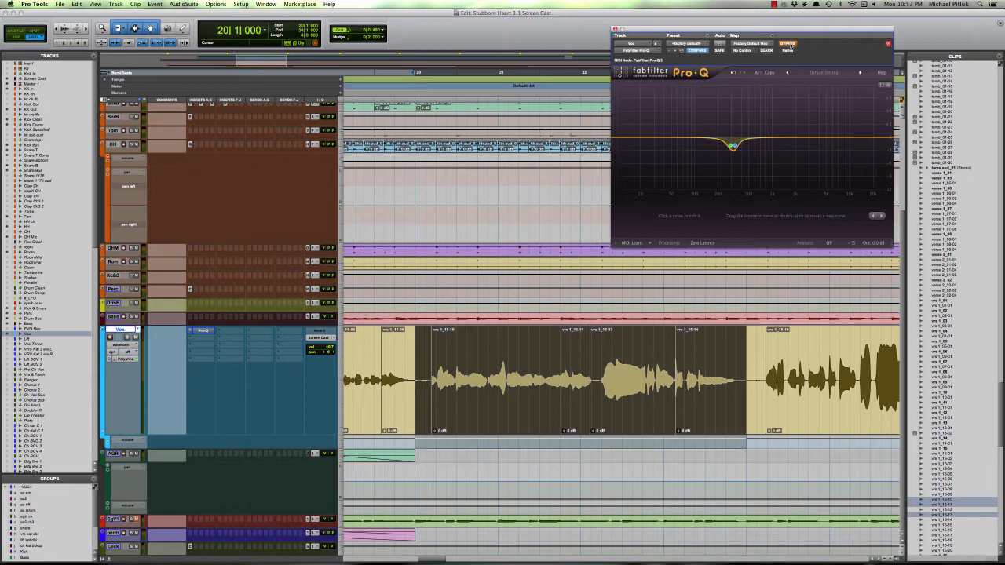
pyautogui.press('space')
pyautogui.press('space')
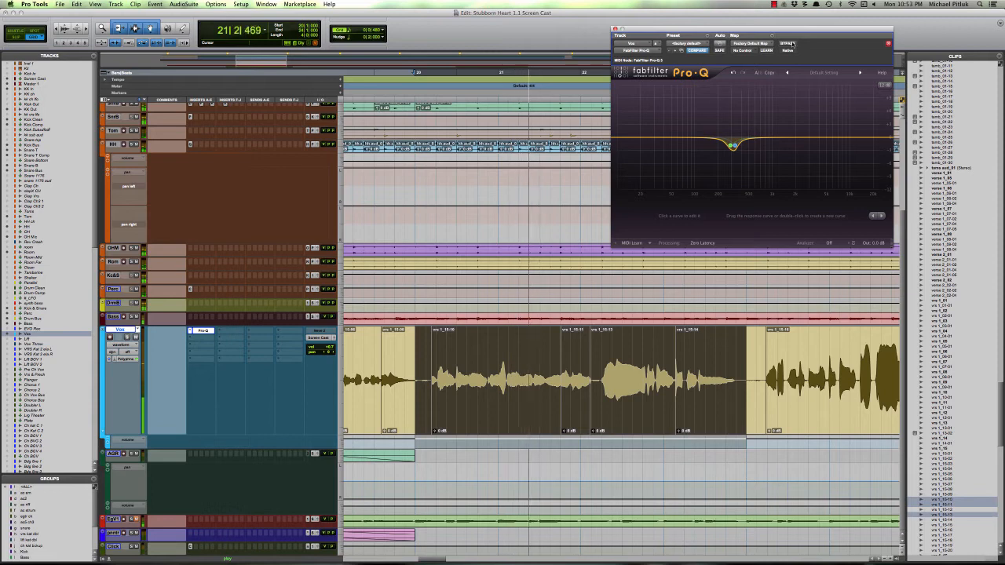
pyautogui.press('space')
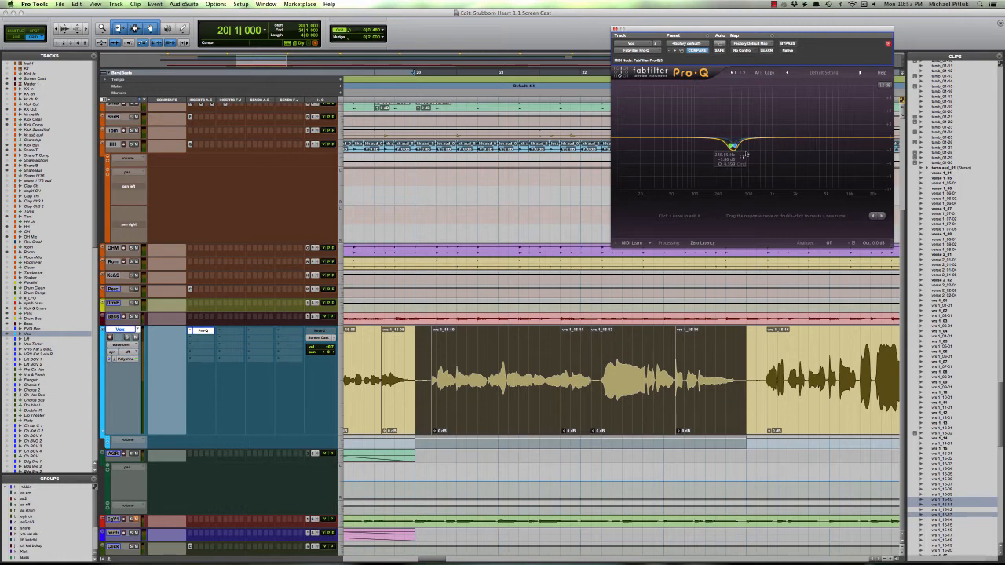
# Step: Add a third band, sweep it soloed with a narrower Q to about 2.2 kHz, and cut it about 1 dB
pyautogui.doubleClick(804, 139)
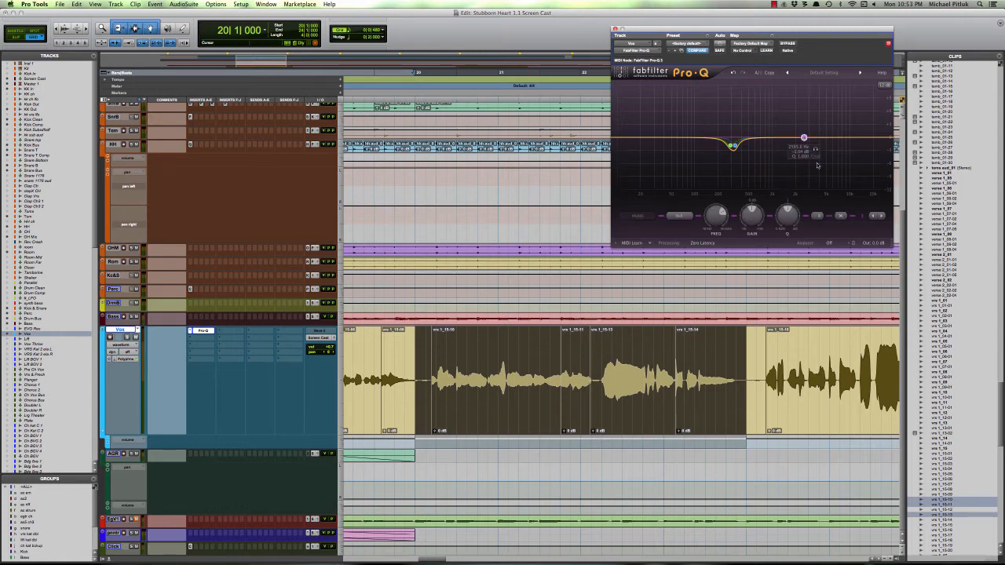
pyautogui.moveTo(814, 150)
pyautogui.mouseDown()
pyautogui.moveTo(800, 151)
pyautogui.moveTo(815, 154)
pyautogui.mouseUp()
pyautogui.press('space')
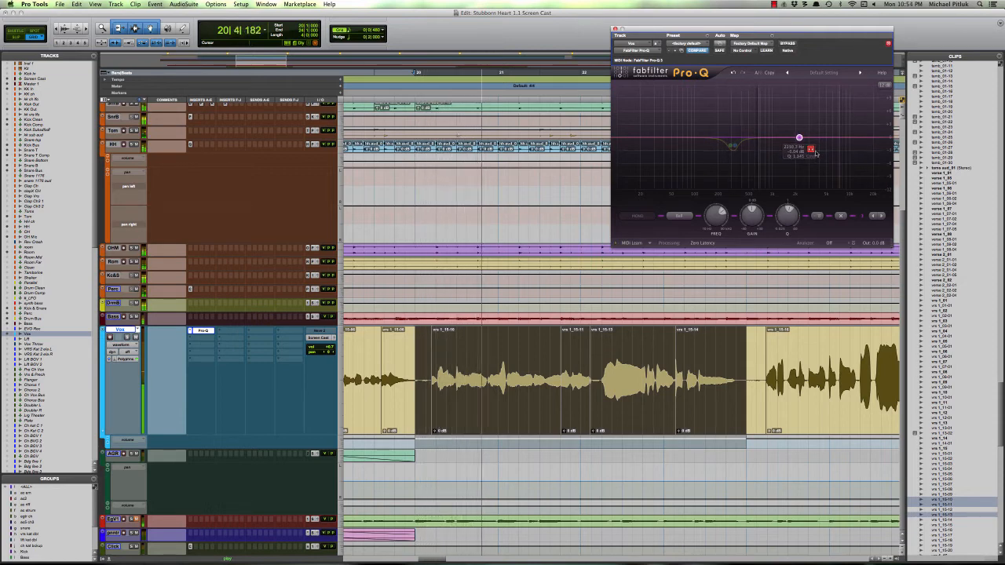
pyautogui.scroll(5, 816, 154)
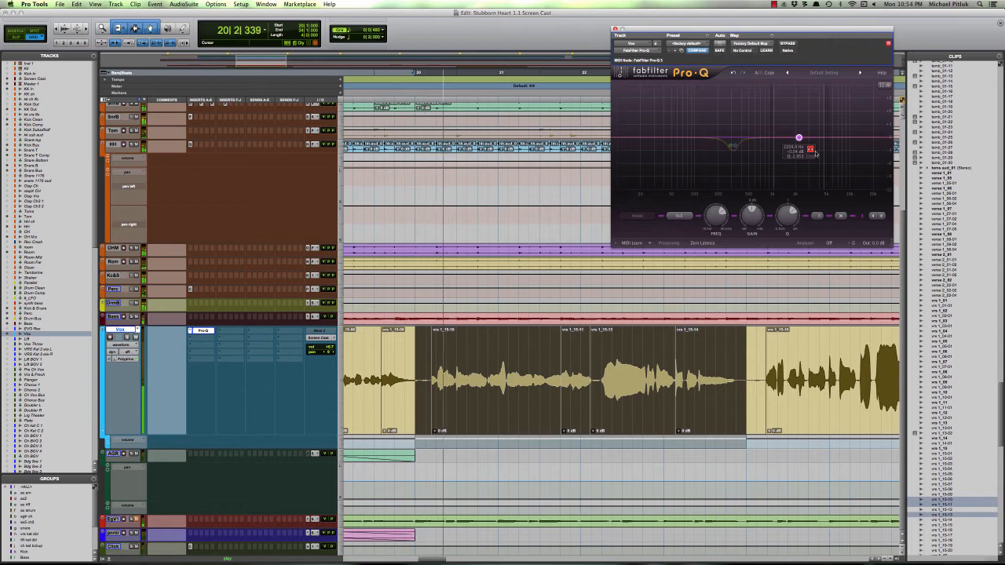
pyautogui.moveTo(816, 152); pyautogui.dragTo(817, 153)
pyautogui.press('space')
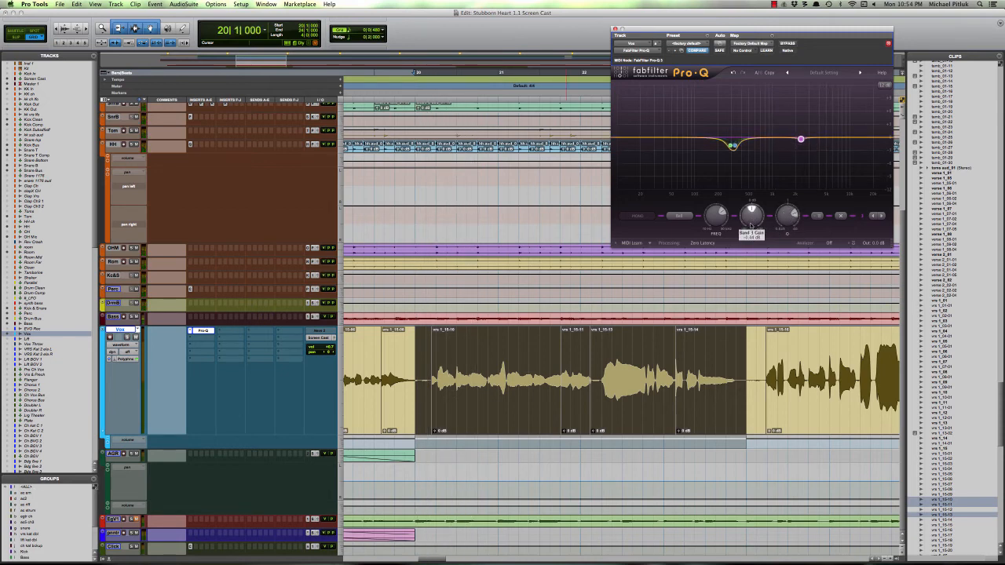
pyautogui.press('space')
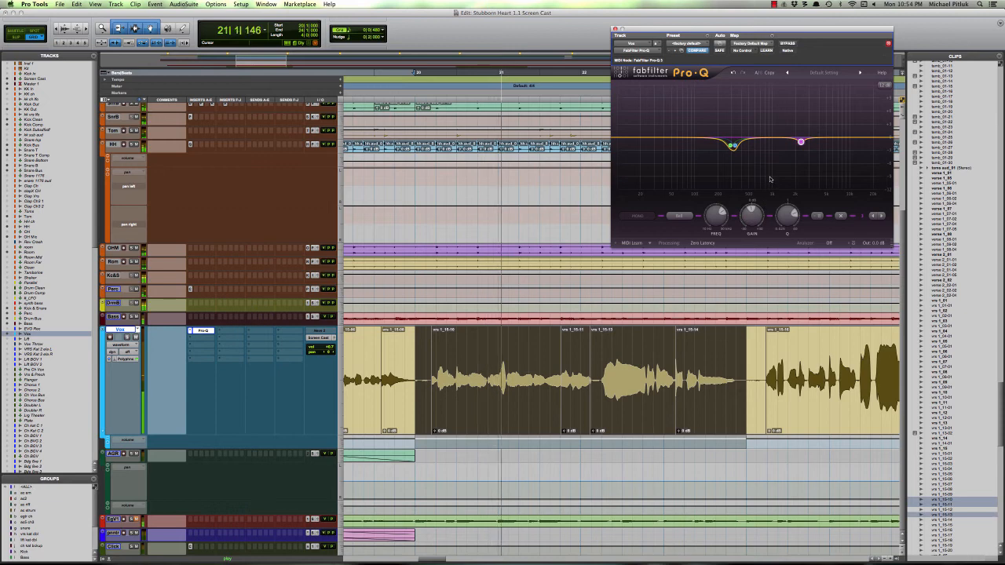
# Step: Add a fourth narrow band, sweep it soloed to about 850 Hz, and cut it about 1.9 dB
pyautogui.moveTo(773, 141)
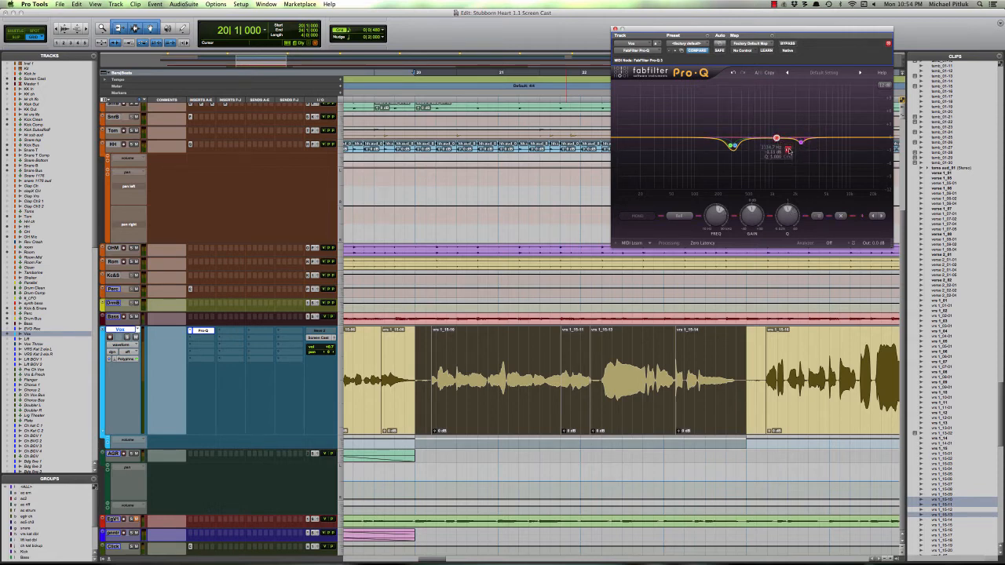
pyautogui.moveTo(790, 152); pyautogui.dragTo(777, 153)
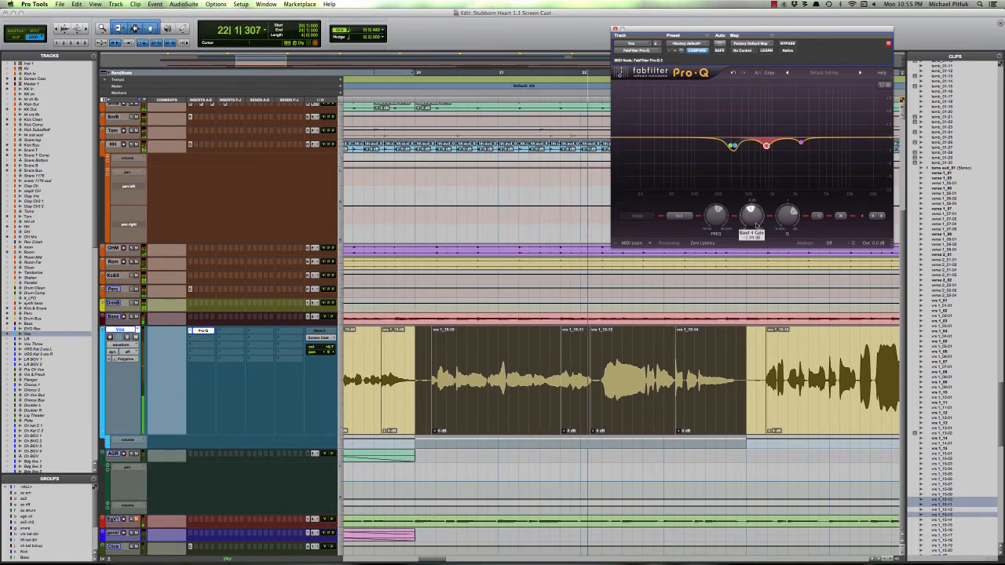
# Step: Select the vocal clips vrs 1_15-10 and vrs 1_15-11 and play them back through the EQ
pyautogui.click(531, 340)
pyautogui.click(506, 397)
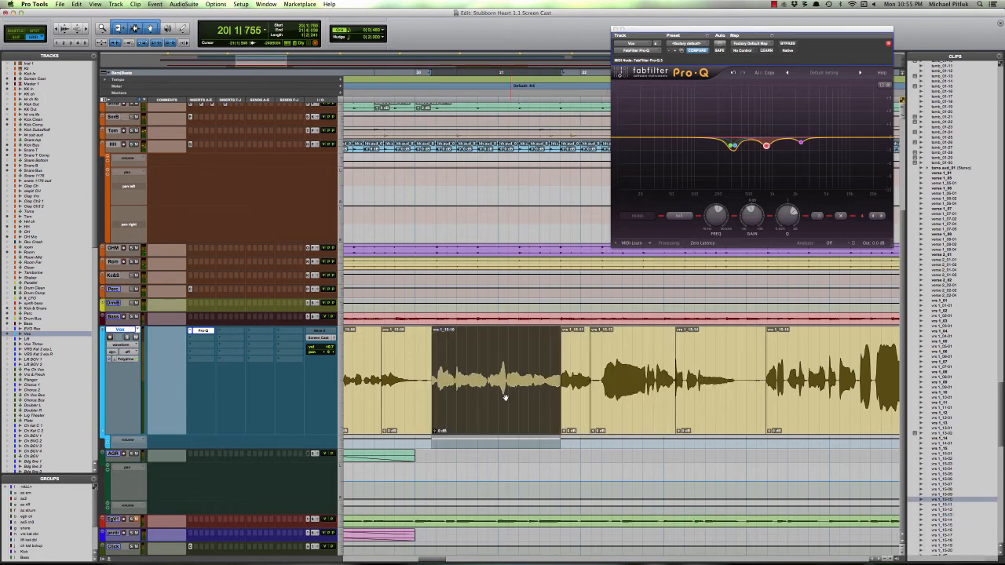
pyautogui.keyDown('shift'); pyautogui.click(578, 413); pyautogui.keyUp('shift')
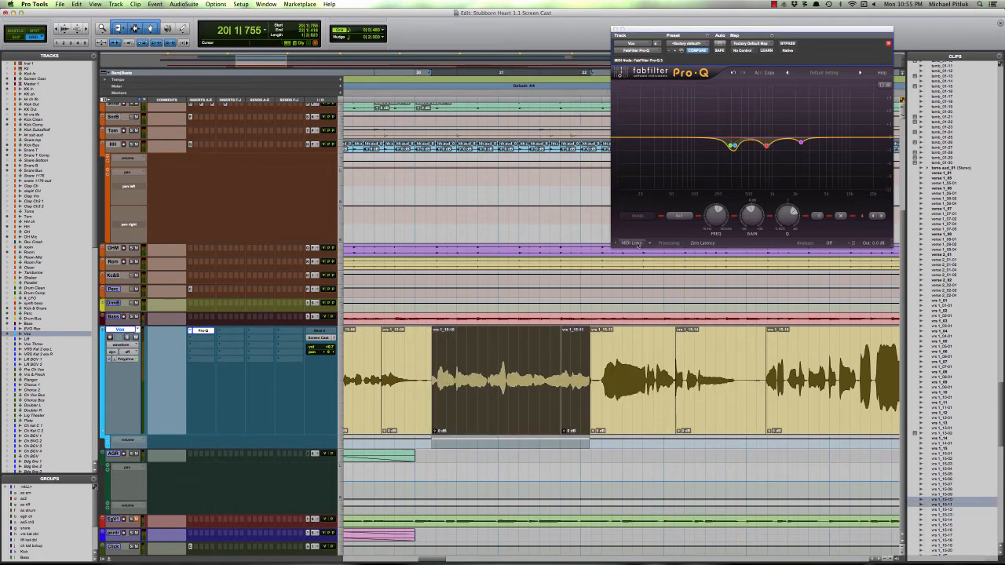
pyautogui.press('space')
# Step: Select the louder vocal clip vrs 1_15-13 on the Vox track for playback
pyautogui.click(651, 414)
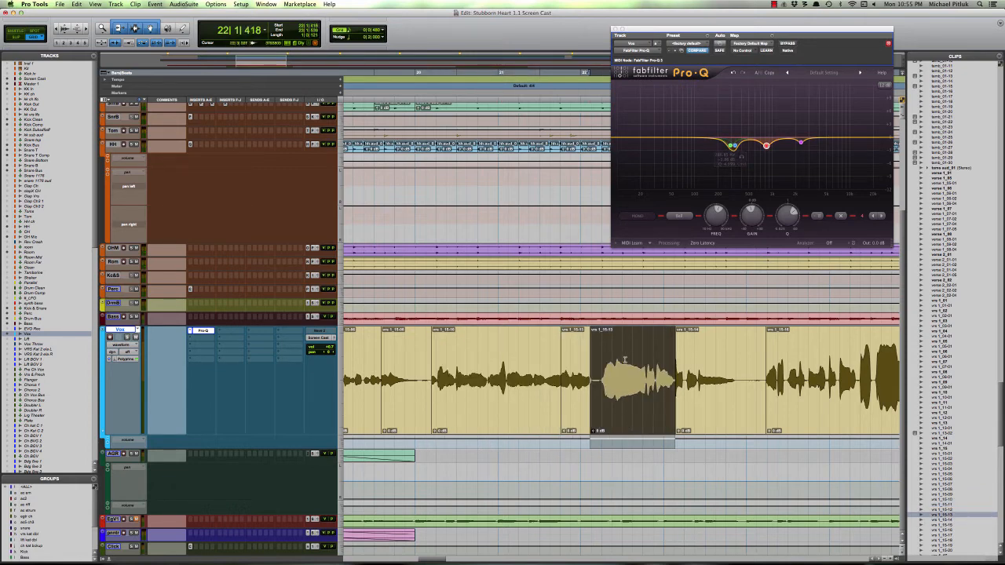
pyautogui.click(625, 361)
pyautogui.click(639, 412)
pyautogui.click(721, 100)
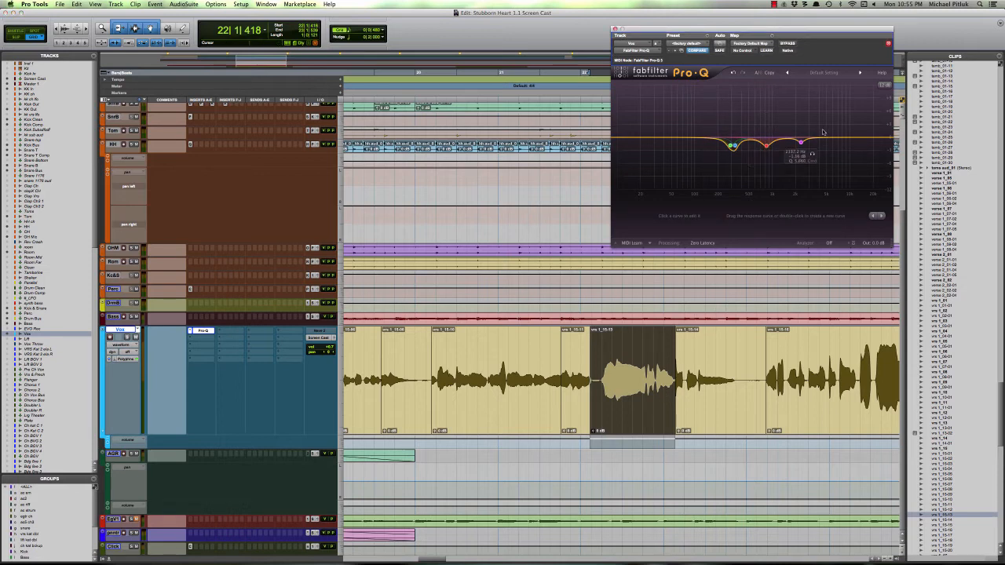
# Step: Sweep a trial fifth band from the upper range down to about 311 Hz to hunt for resonances, and remove it
pyautogui.click(832, 138)
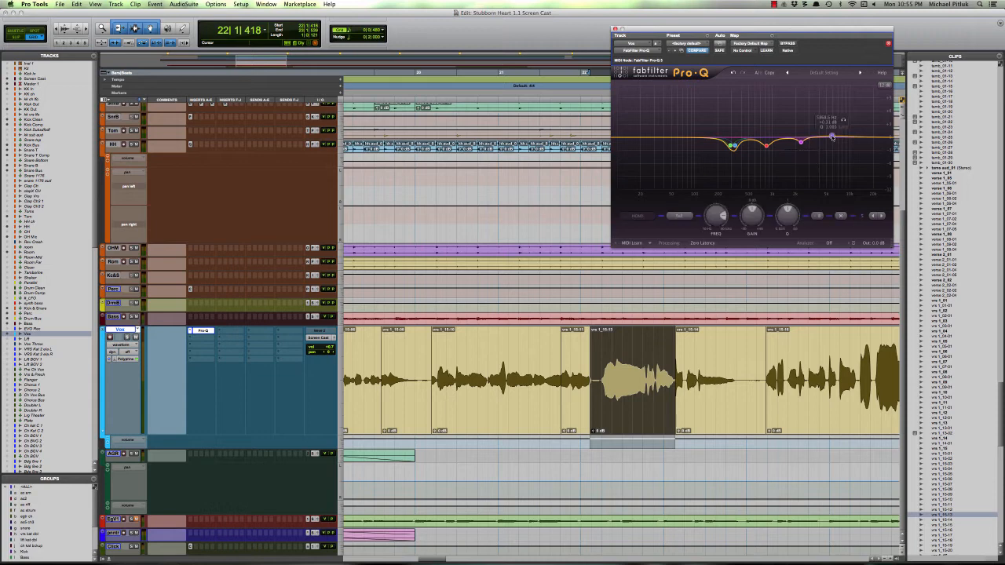
pyautogui.moveTo(833, 136); pyautogui.dragTo(776, 130)
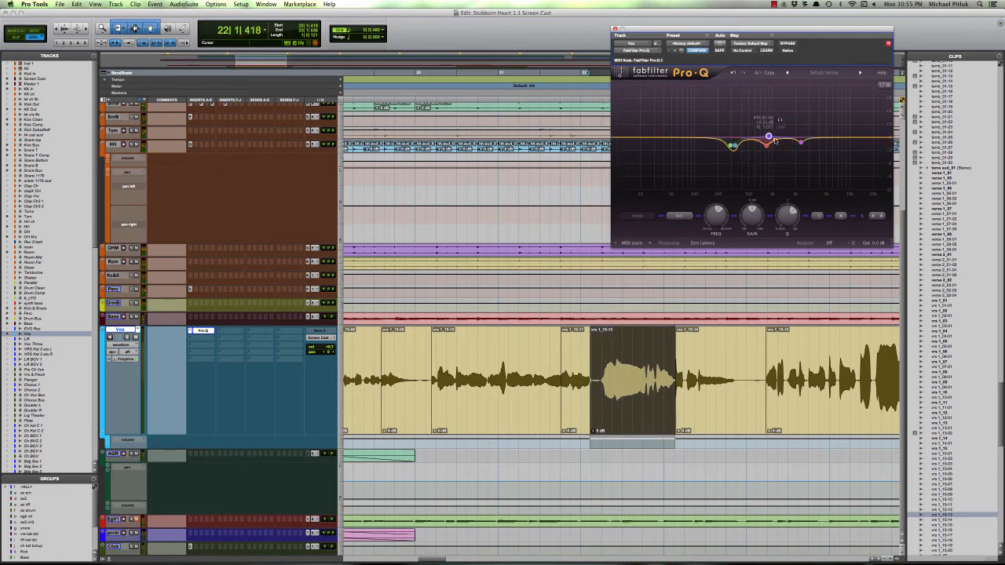
pyautogui.moveTo(769, 137); pyautogui.dragTo(733, 135)
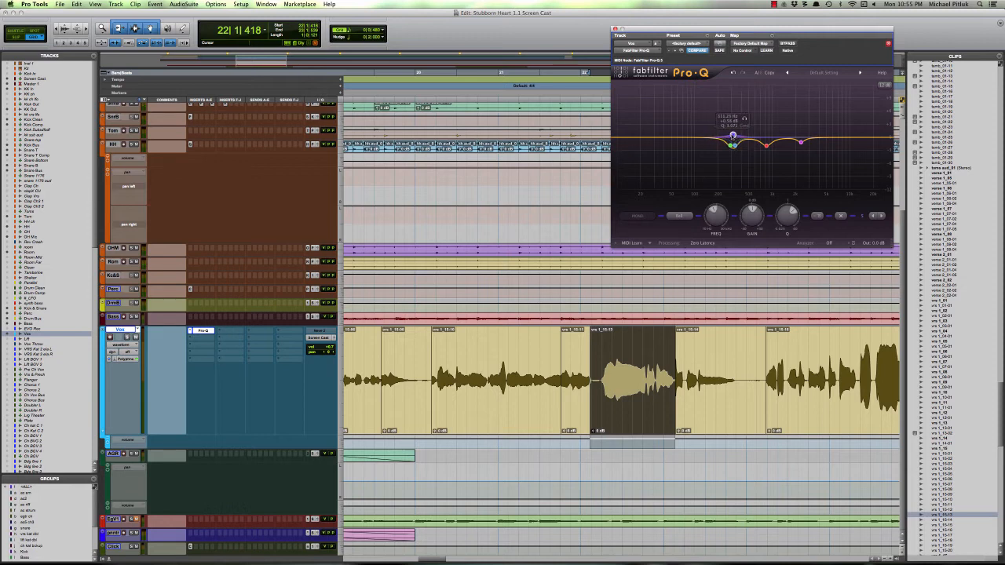
pyautogui.rightClick(732, 136)
pyautogui.click(753, 161)
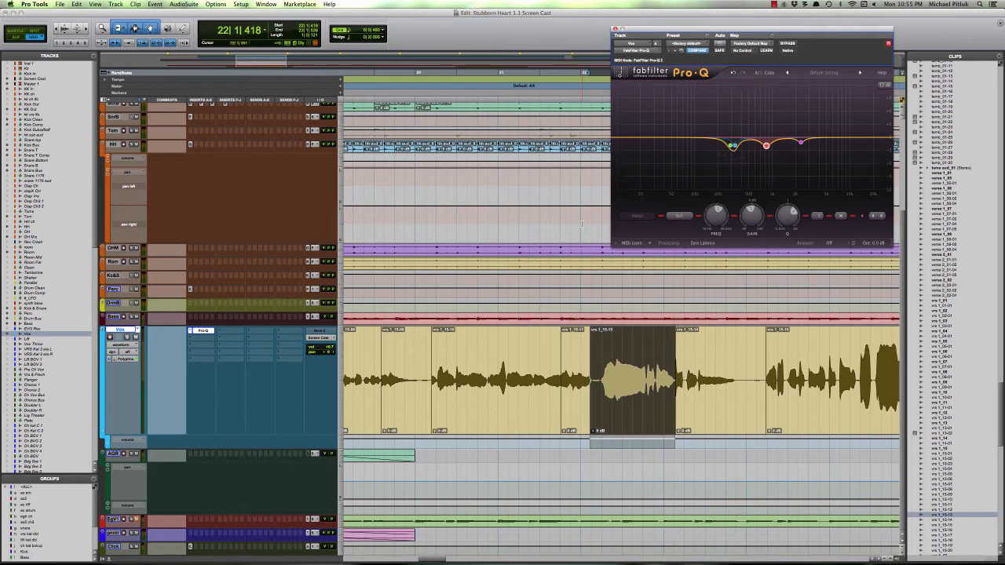
# Step: Add a fifth band, sweep it narrow and soloed to about 500 Hz while playing the clip, and disable it
pyautogui.click(834, 138)
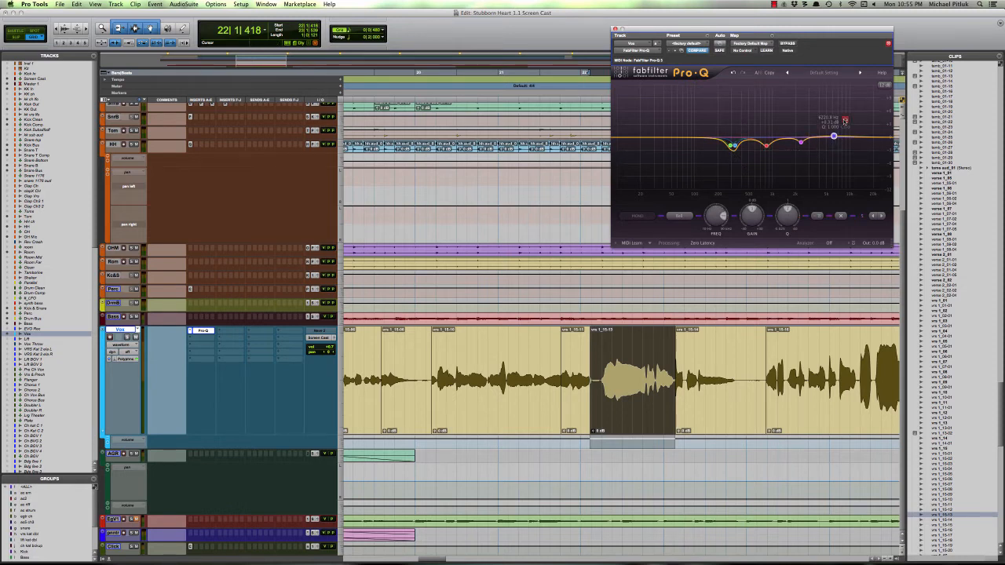
pyautogui.press('space')
pyautogui.moveTo(835, 138); pyautogui.dragTo(759, 137)
pyautogui.scroll(5, 758, 137)
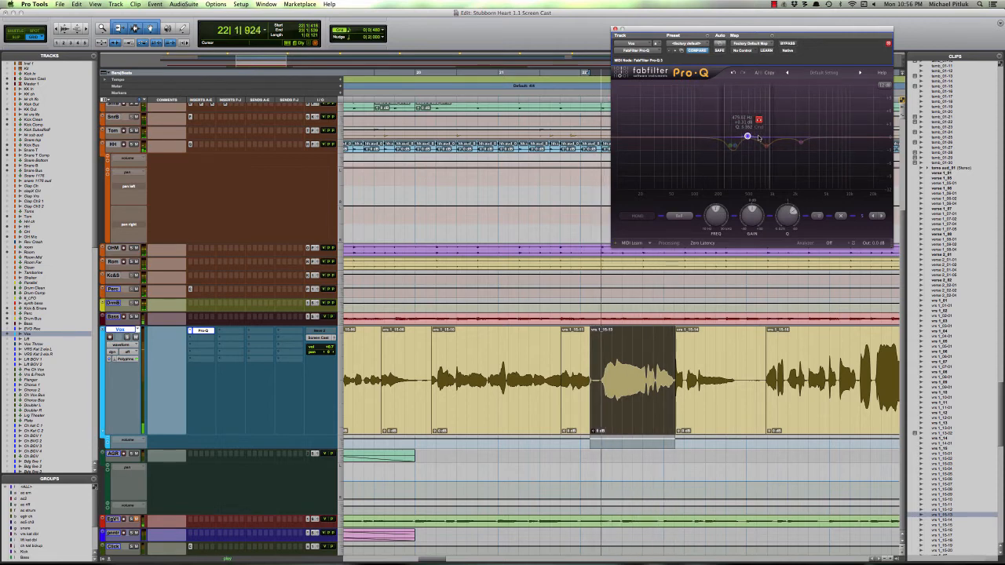
pyautogui.moveTo(758, 139)
pyautogui.mouseDown()
pyautogui.moveTo(771, 138)
pyautogui.moveTo(761, 139)
pyautogui.mouseUp()
pyautogui.press('space')
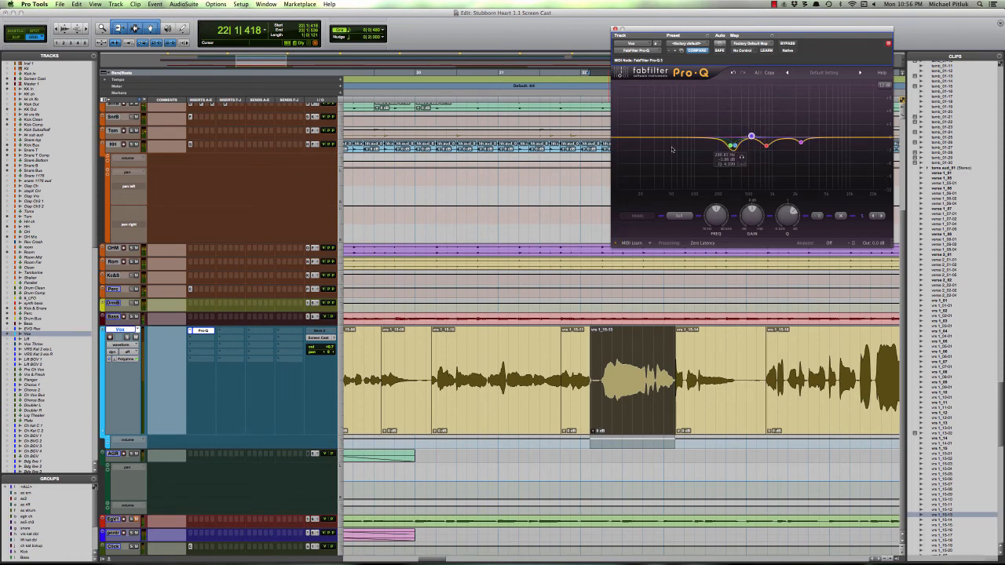
pyautogui.rightClick(751, 136)
pyautogui.click(765, 141)
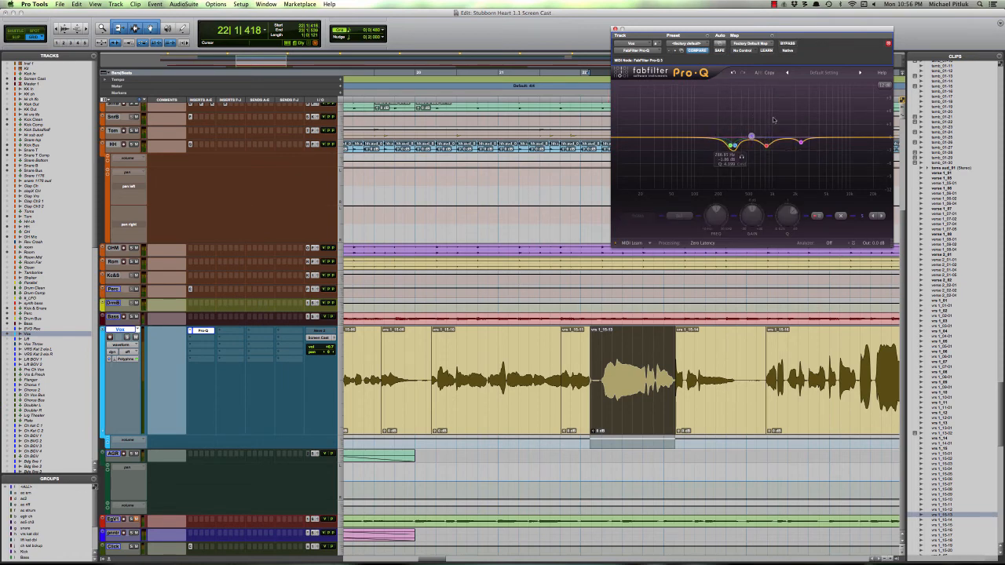
# Step: Select only the loud sustained part of clip vrs 1_15-13, from 22|2|000 to 22|4|000
pyautogui.moveTo(602, 343); pyautogui.dragTo(642, 343)
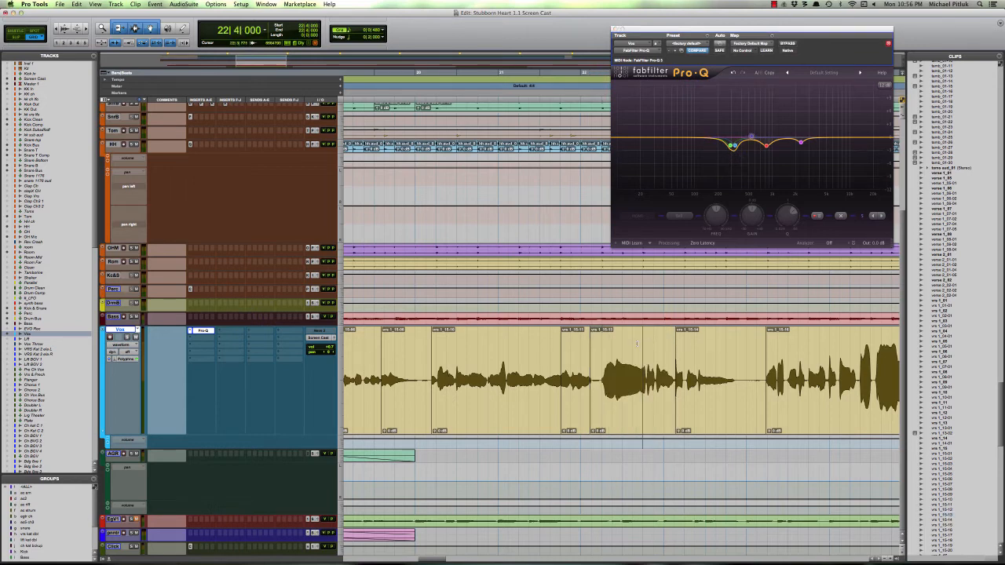
pyautogui.click(652, 342)
pyautogui.moveTo(644, 344); pyautogui.dragTo(601, 345)
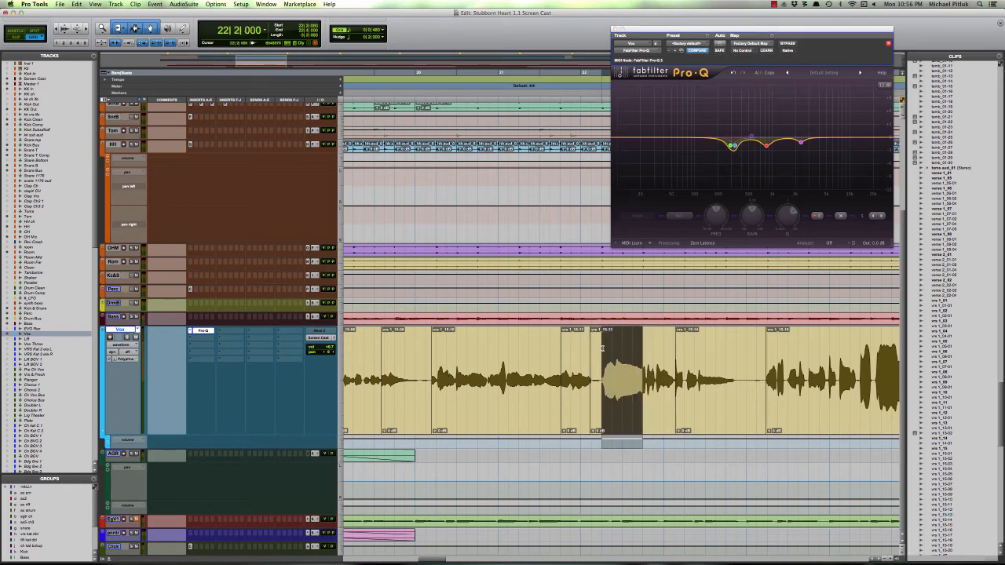
pyautogui.click(645, 347)
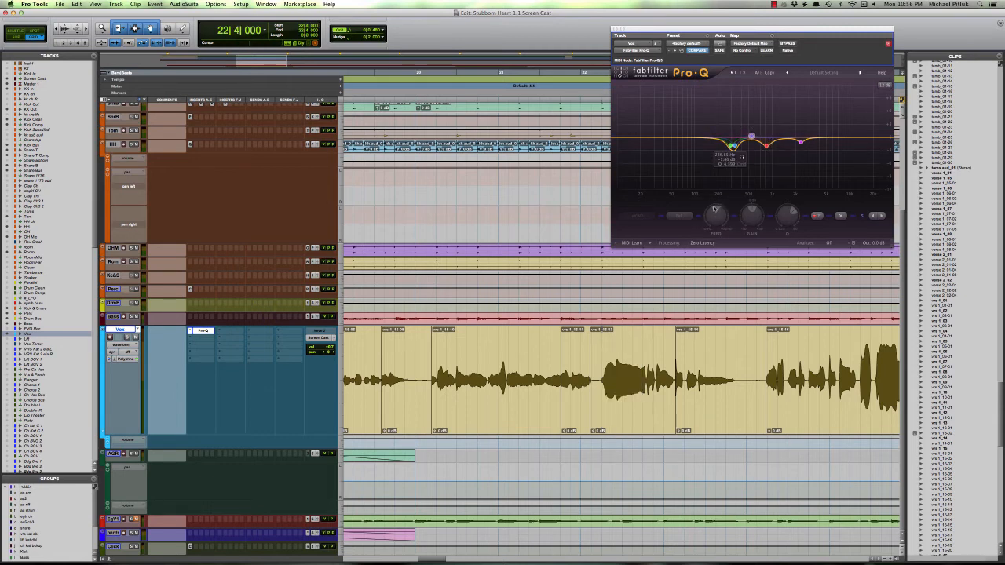
pyautogui.doubleClick(607, 363)
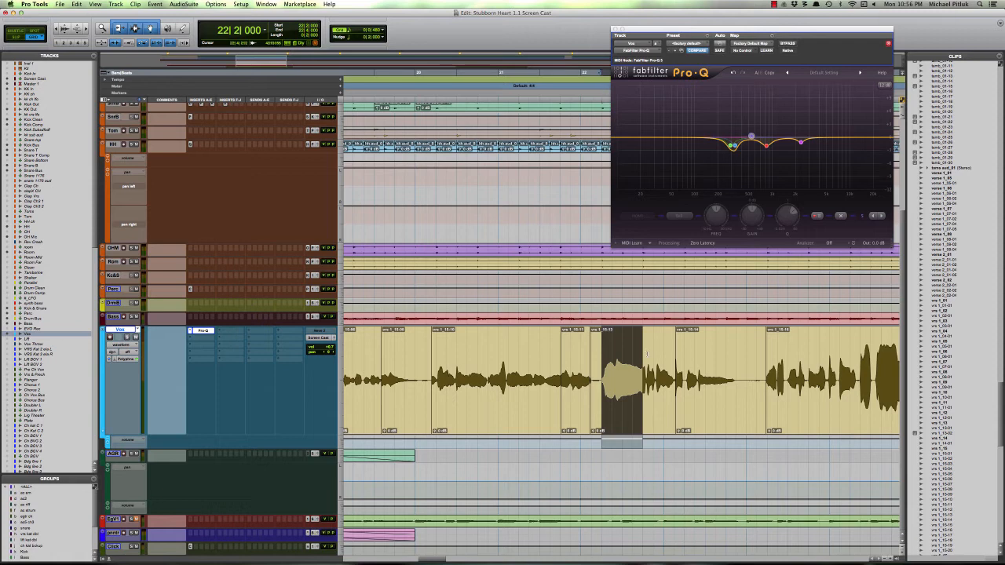
pyautogui.moveTo(396, 357); pyautogui.dragTo(841, 346)
pyautogui.click(820, 344)
pyautogui.moveTo(405, 372); pyautogui.dragTo(872, 355)
pyautogui.click(832, 351)
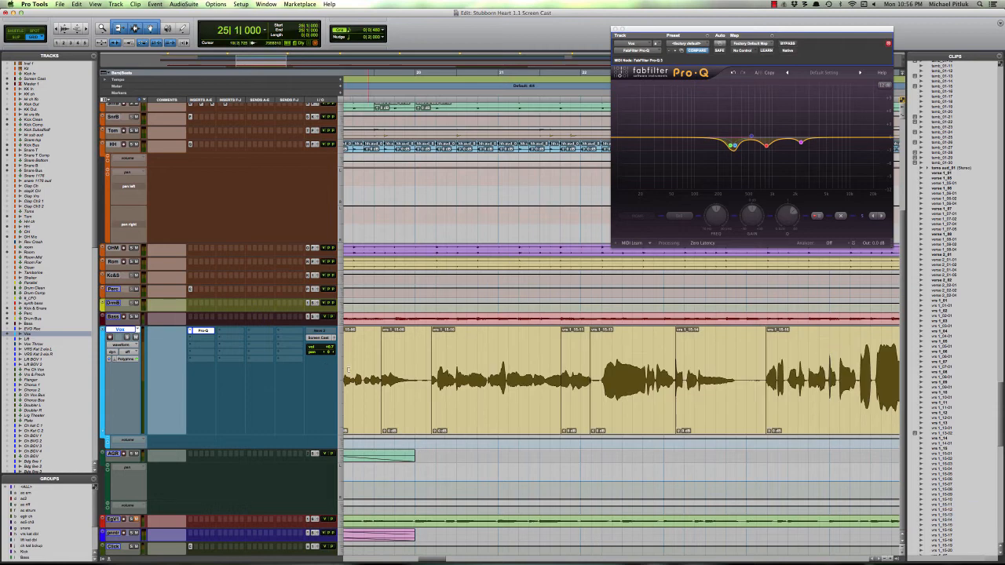
pyautogui.moveTo(612, 357); pyautogui.dragTo(644, 357)
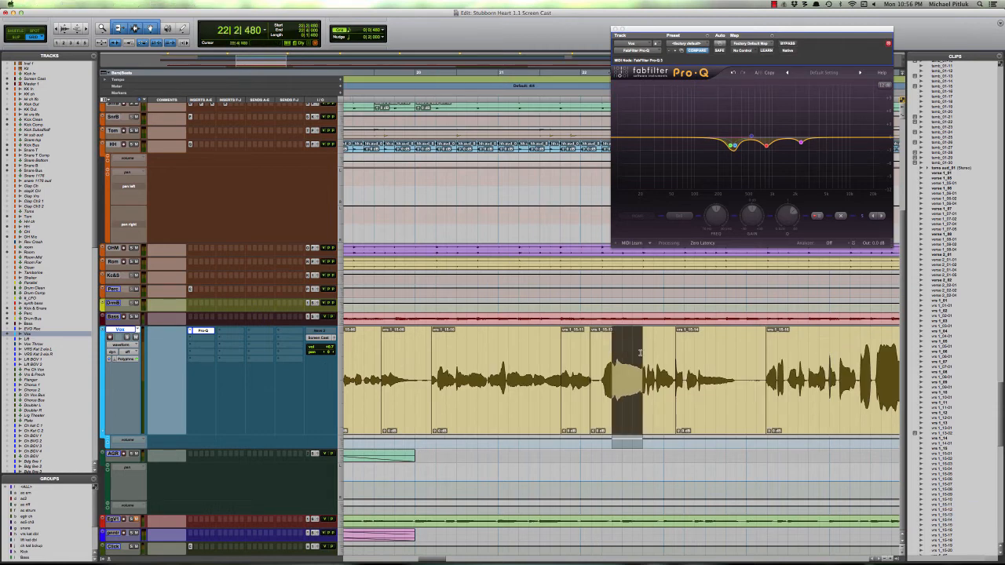
pyautogui.click(632, 358)
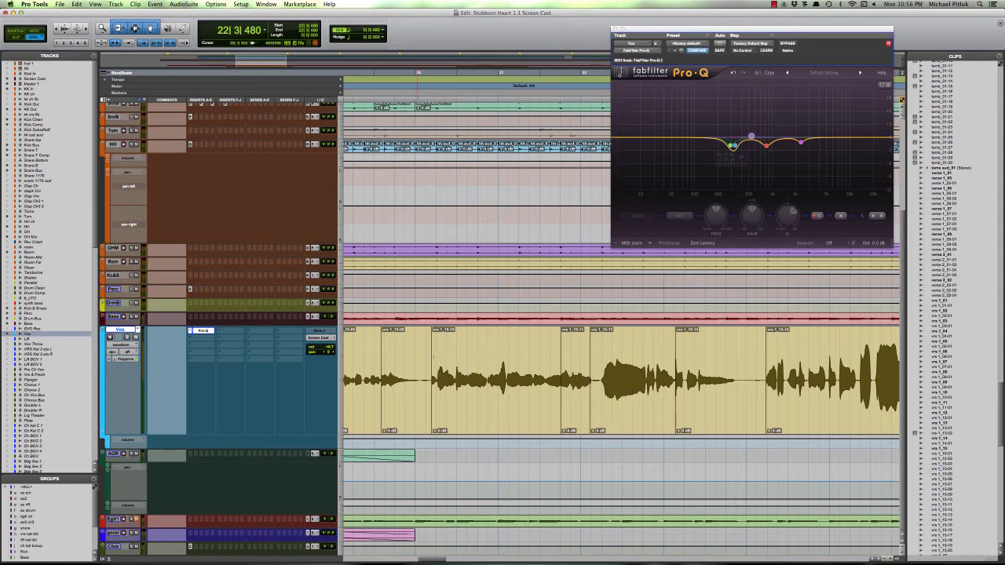
pyautogui.click(406, 356)
pyautogui.moveTo(405, 355); pyautogui.dragTo(851, 357)
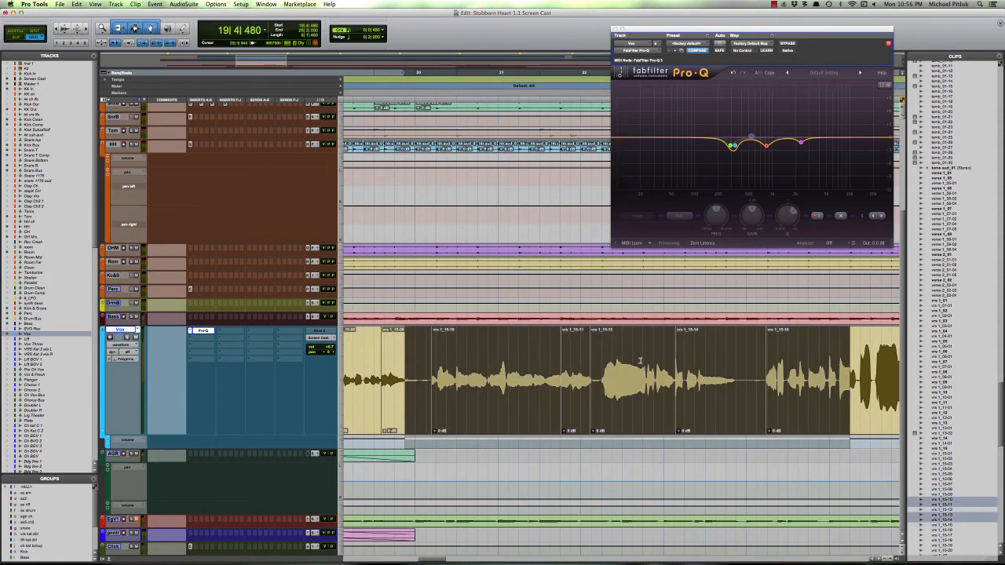
pyautogui.click(415, 355)
pyautogui.moveTo(414, 355); pyautogui.dragTo(872, 362)
pyautogui.click(839, 353)
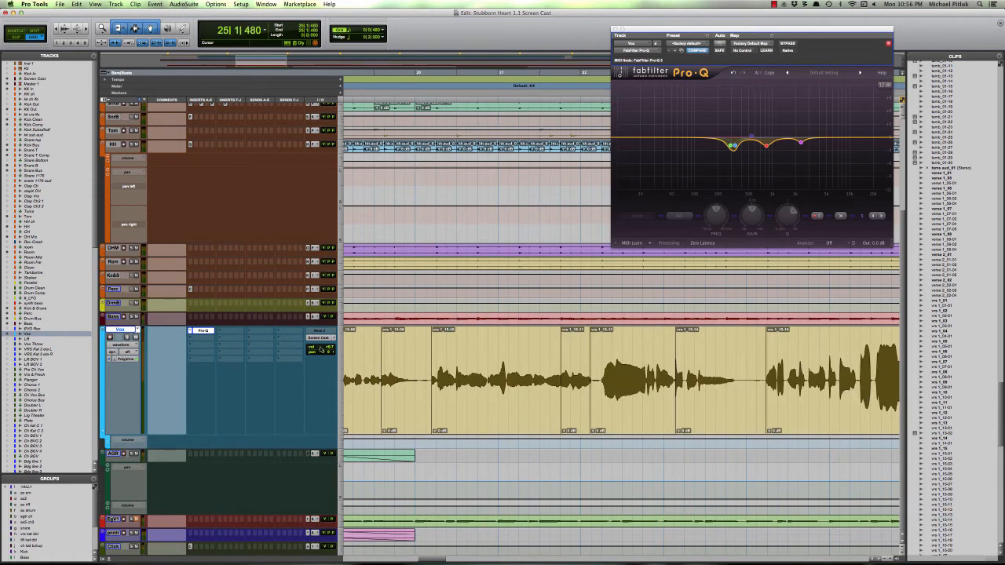
# Step: Play back the quieter vocal clip vrs 1_15-10 on the Vox track
pyautogui.click(502, 406)
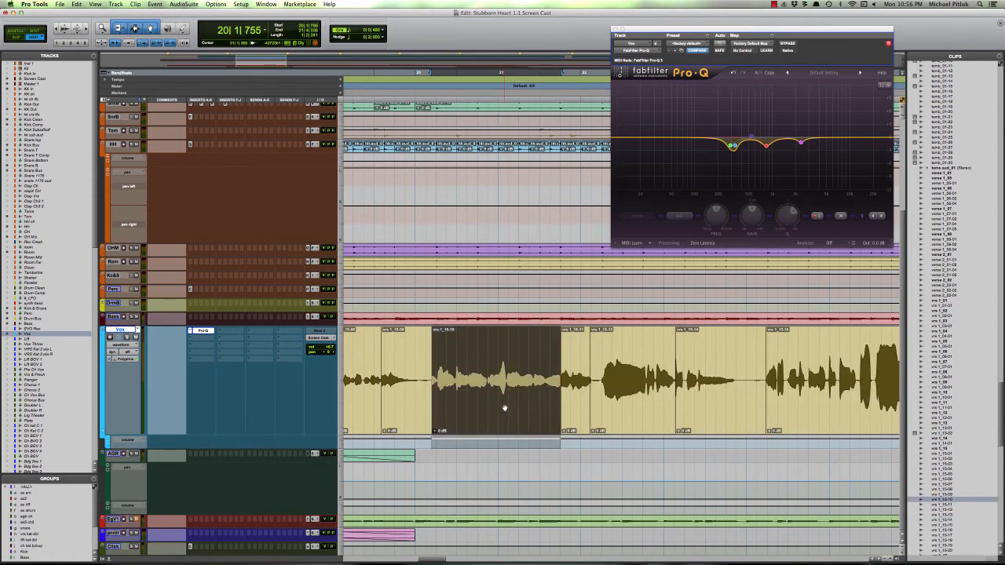
pyautogui.press('space')
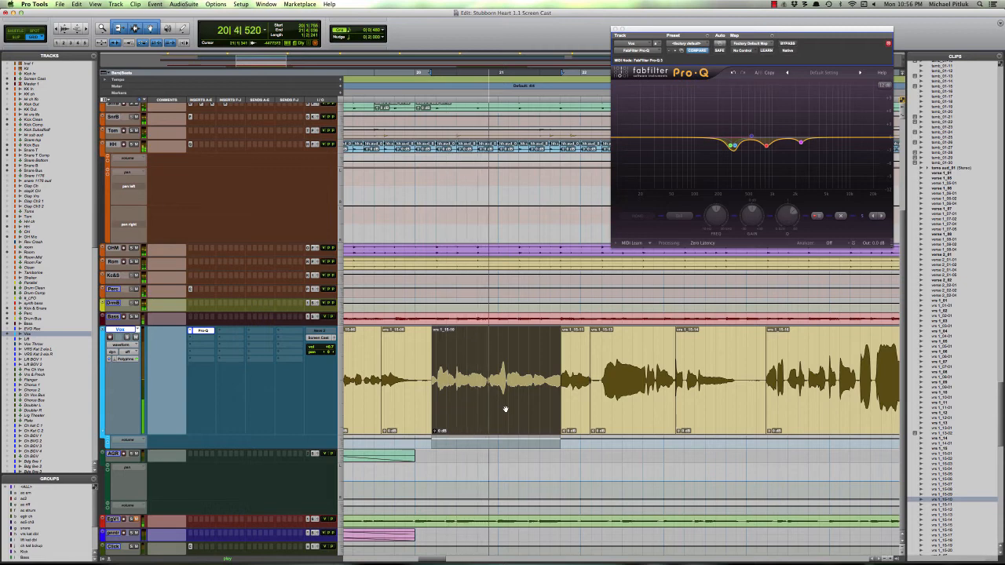
pyautogui.press('space')
pyautogui.moveTo(456, 359); pyautogui.dragTo(450, 359)
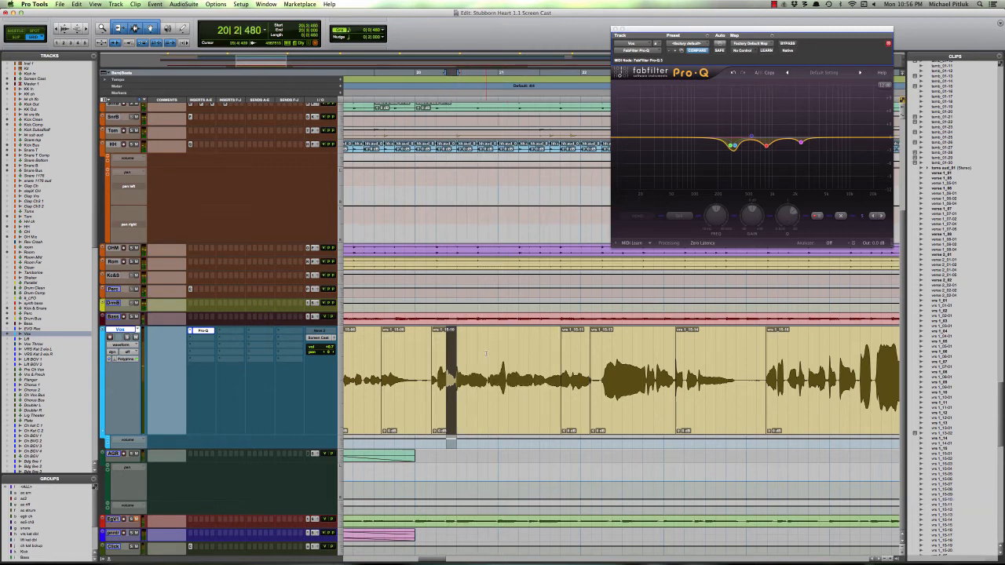
pyautogui.click(486, 354)
pyautogui.moveTo(746, 122)
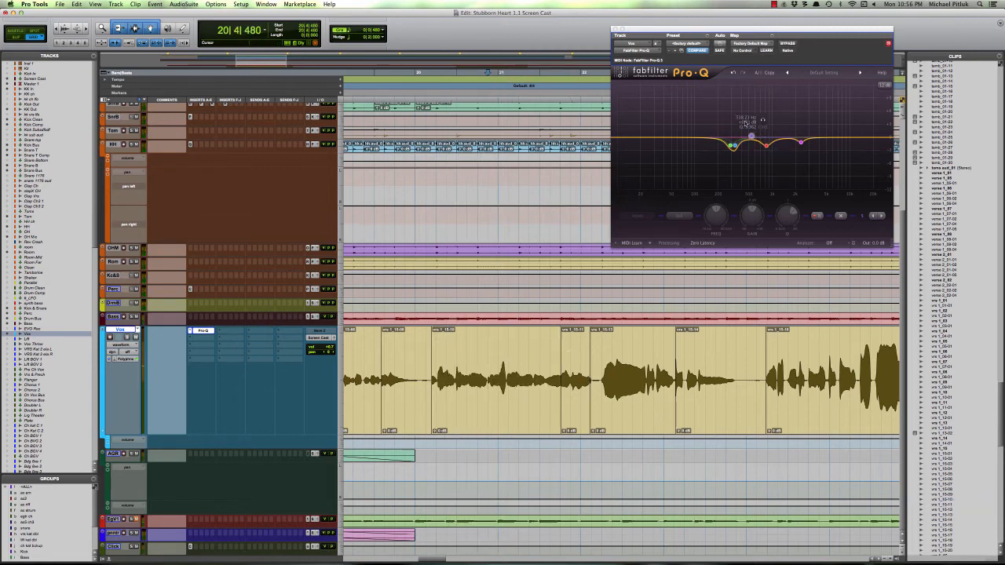
pyautogui.doubleClick(516, 412)
pyautogui.click(808, 408)
pyautogui.click(706, 417)
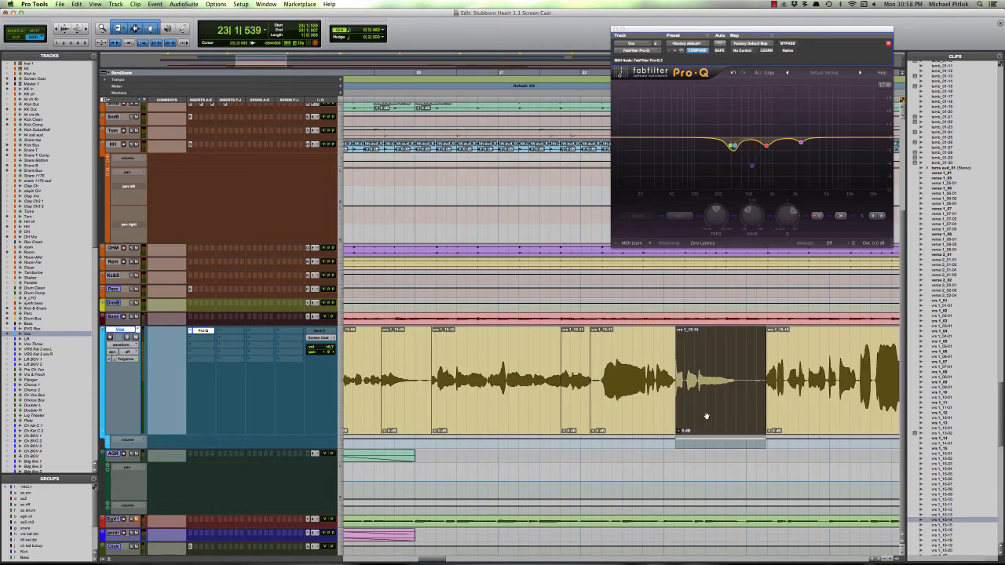
pyautogui.click(633, 429)
pyautogui.click(496, 397)
pyautogui.click(633, 413)
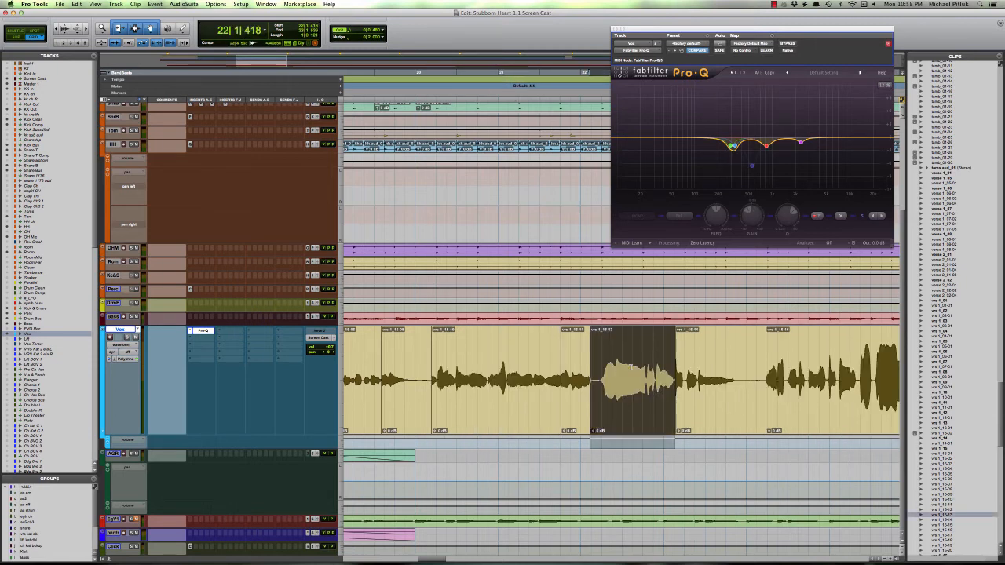
pyautogui.click(663, 361)
pyautogui.moveTo(643, 357); pyautogui.dragTo(603, 352)
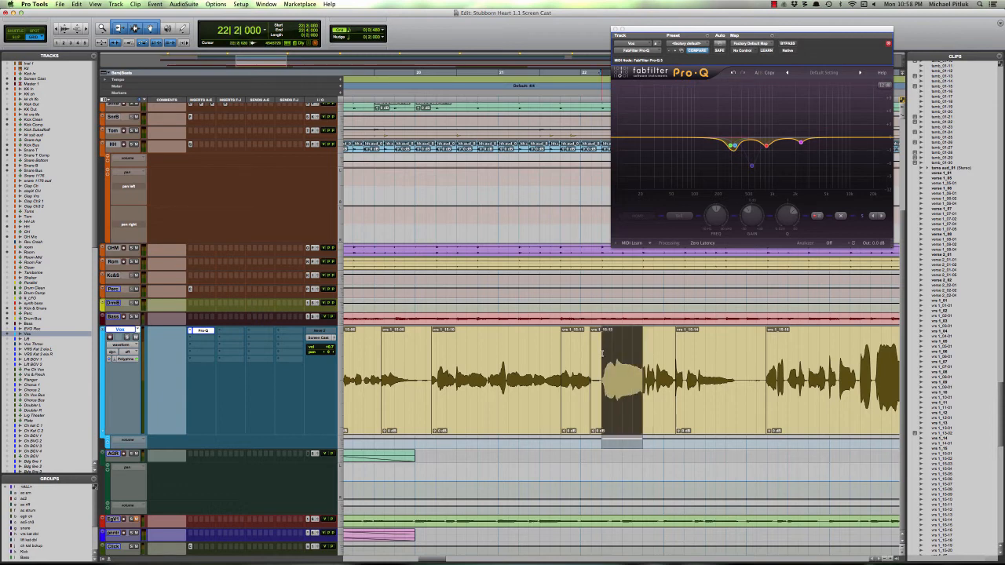
pyautogui.doubleClick(496, 380)
pyautogui.click(744, 395)
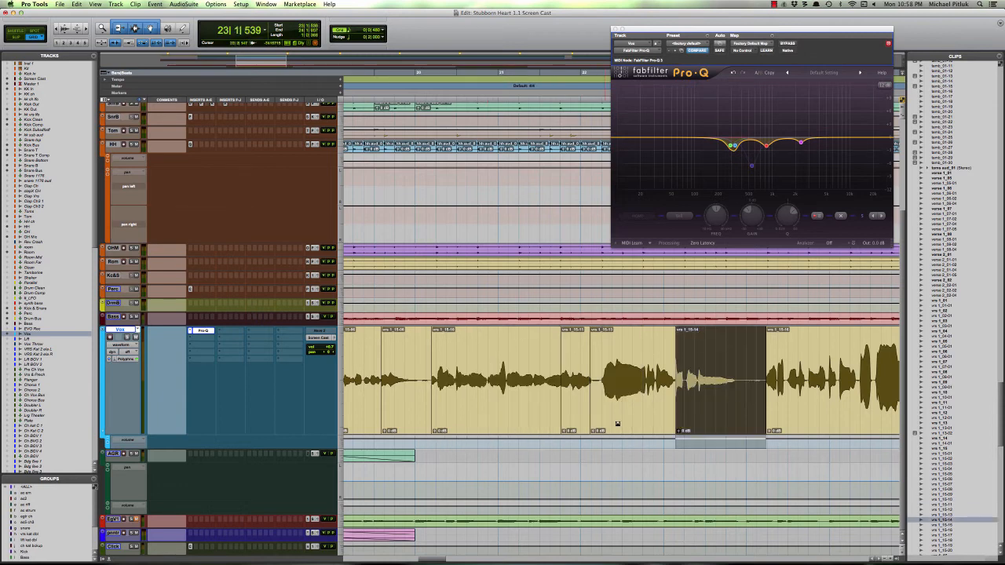
pyautogui.click(409, 399)
pyautogui.click(365, 399)
# Step: Select vocal clip vrs 1_15-13 and delete the disabled fifth band from the Pro-Q equalizer
pyautogui.click(648, 417)
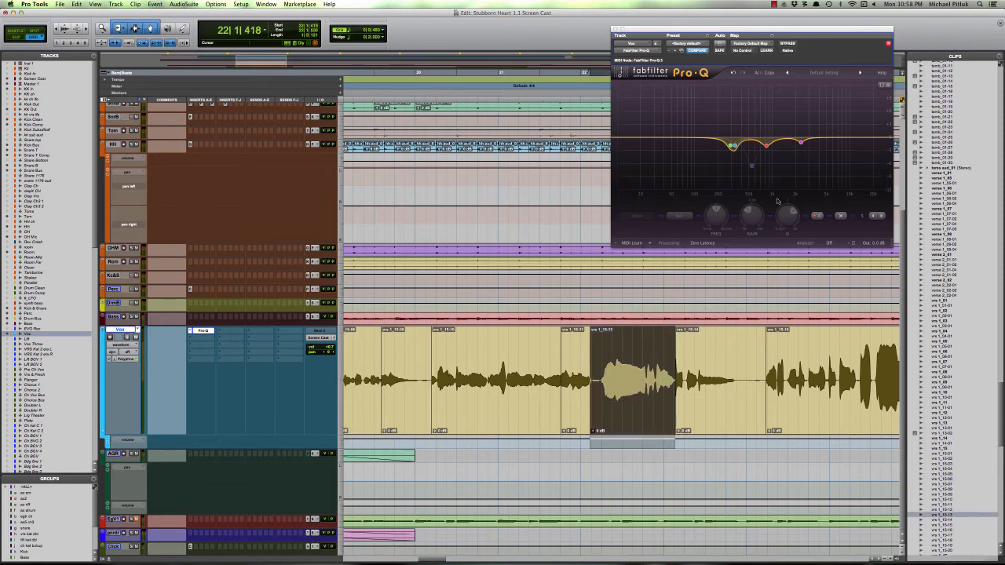
pyautogui.rightClick(753, 167)
pyautogui.click(770, 193)
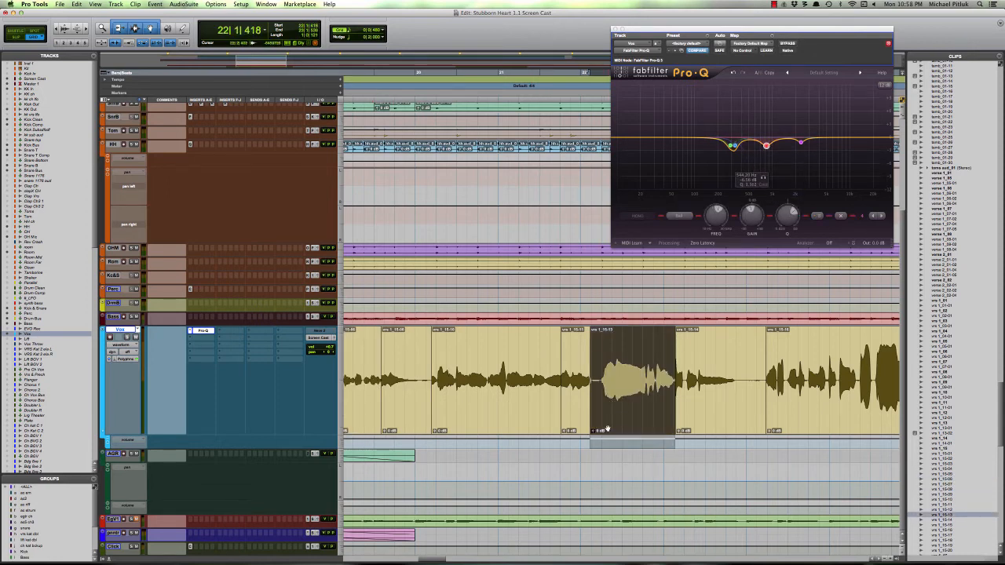
# Step: Insert the mono AE400 Active EQ after Pro-Q on the Vox track and set its band 2 frequency to 550 Hz
pyautogui.click(196, 355)
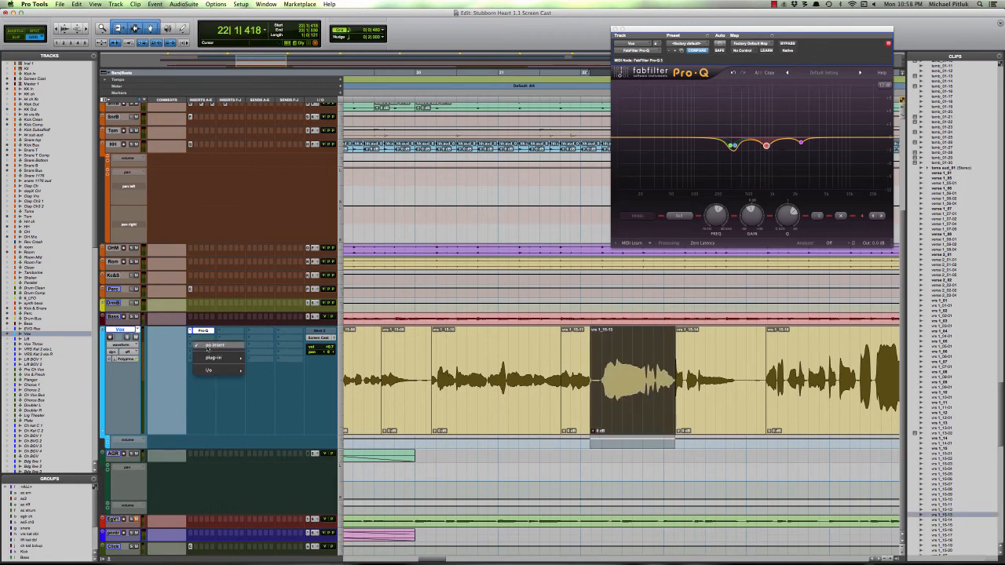
pyautogui.moveTo(214, 358)
pyautogui.moveTo(261, 358)
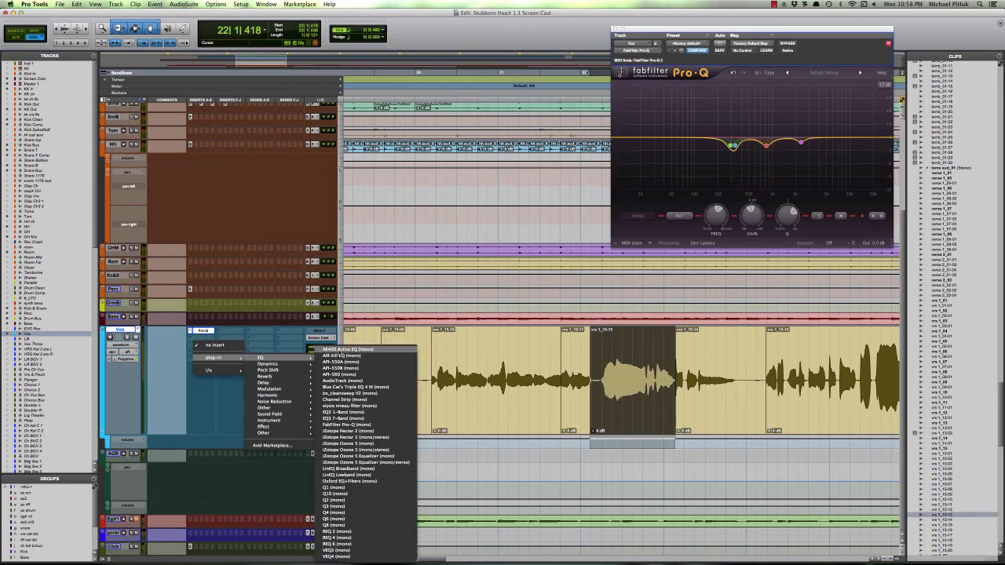
pyautogui.click(345, 349)
pyautogui.moveTo(759, 33); pyautogui.dragTo(726, 25)
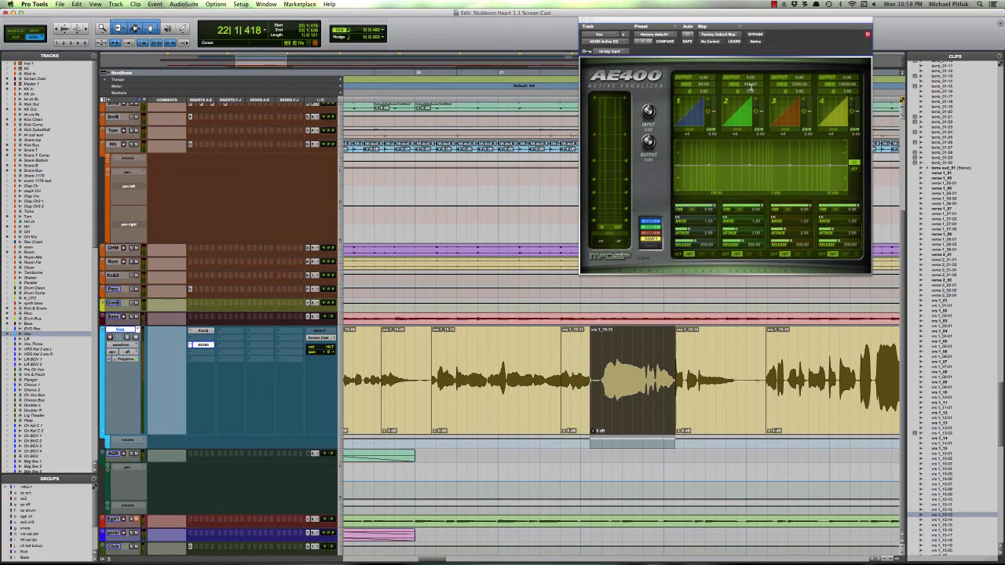
pyautogui.click(750, 85)
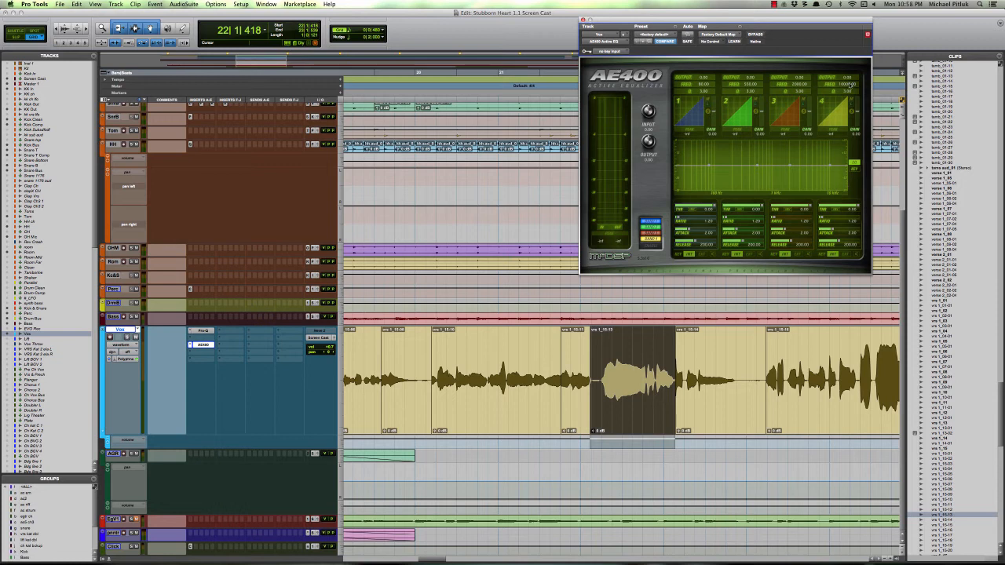
pyautogui.moveTo(700, 20)
pyautogui.mouseDown()
pyautogui.moveTo(687, 18)
pyautogui.moveTo(711, 23)
pyautogui.mouseUp()
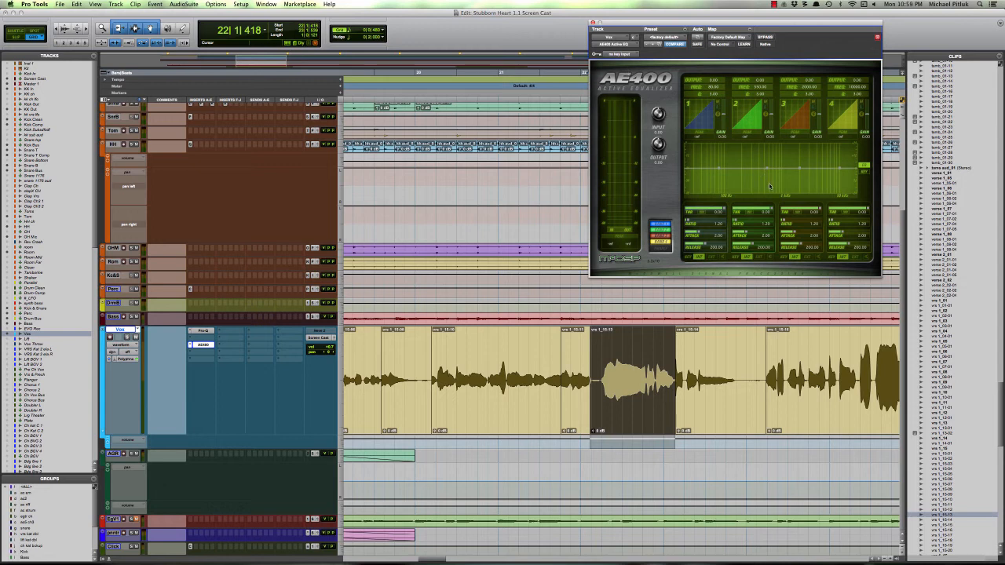
pyautogui.click(479, 344)
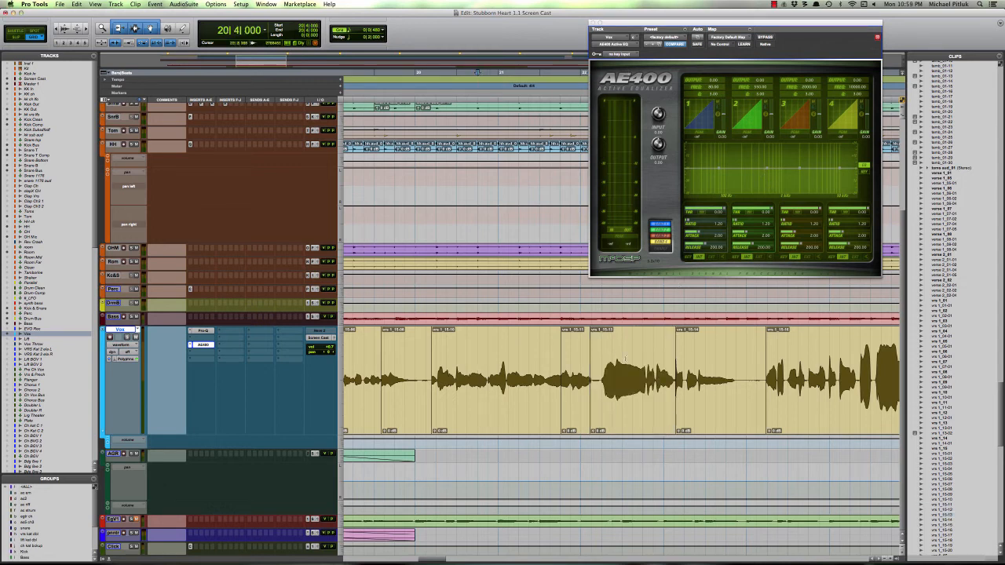
pyautogui.click(483, 349)
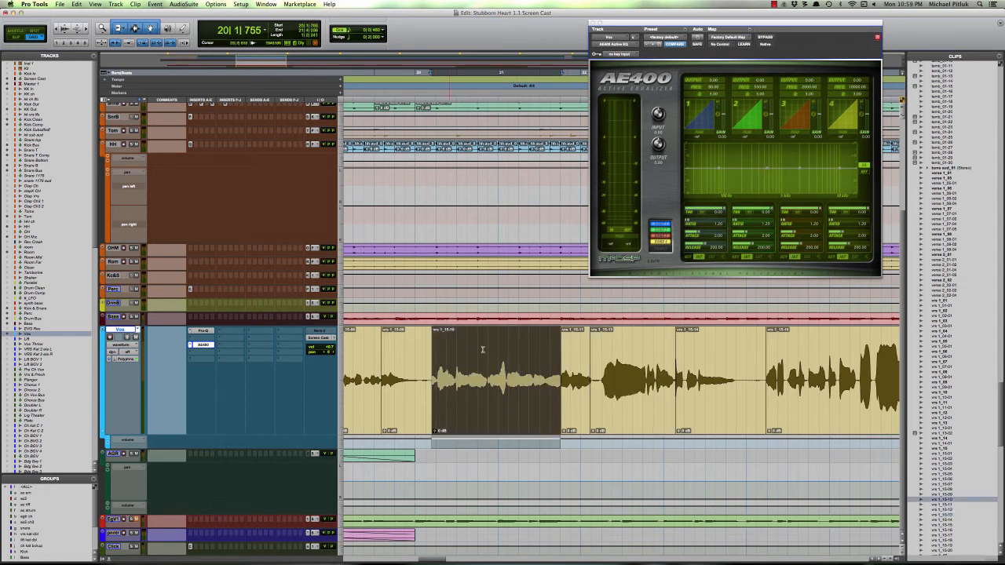
pyautogui.click(616, 336)
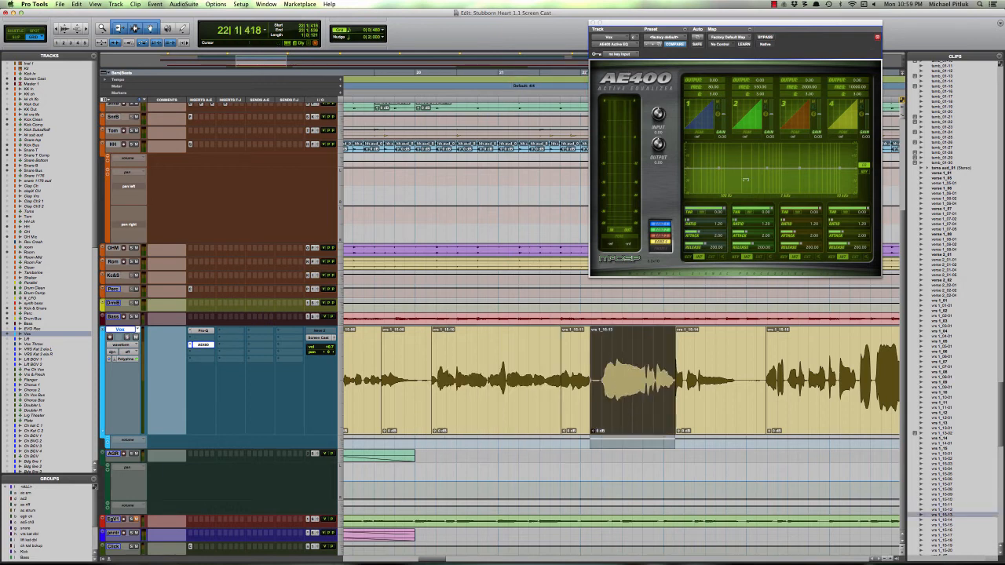
pyautogui.click(623, 375)
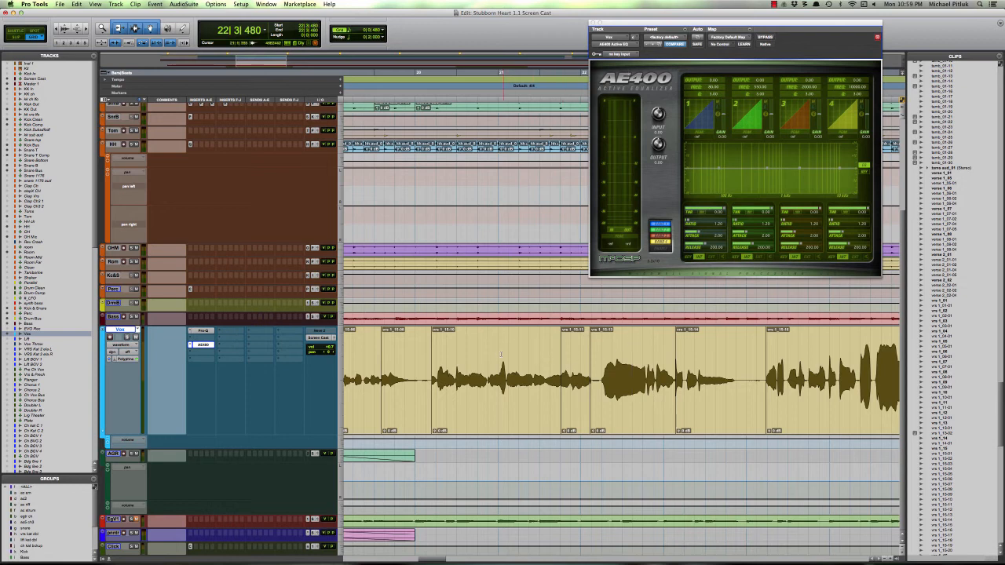
pyautogui.moveTo(457, 358); pyautogui.dragTo(747, 358)
pyautogui.click(746, 349)
pyautogui.click(747, 358)
pyautogui.click(601, 345)
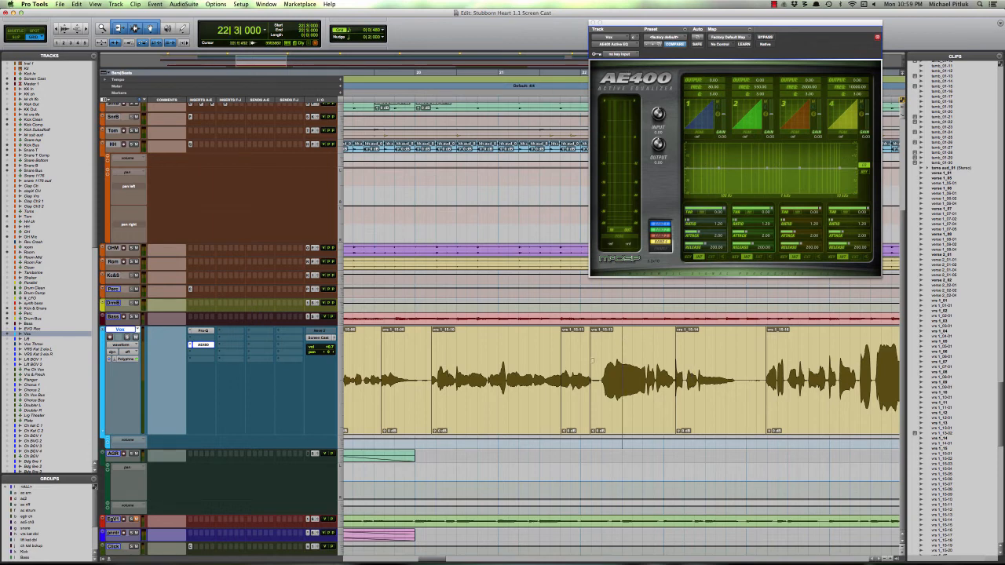
pyautogui.moveTo(652, 342); pyautogui.dragTo(603, 341)
# Step: Set AE400 band 2 to a gain of about -13.8 dB, a ratio of about 4.8 and a release of about 480 ms
pyautogui.click(632, 340)
pyautogui.moveTo(772, 137); pyautogui.dragTo(772, 141)
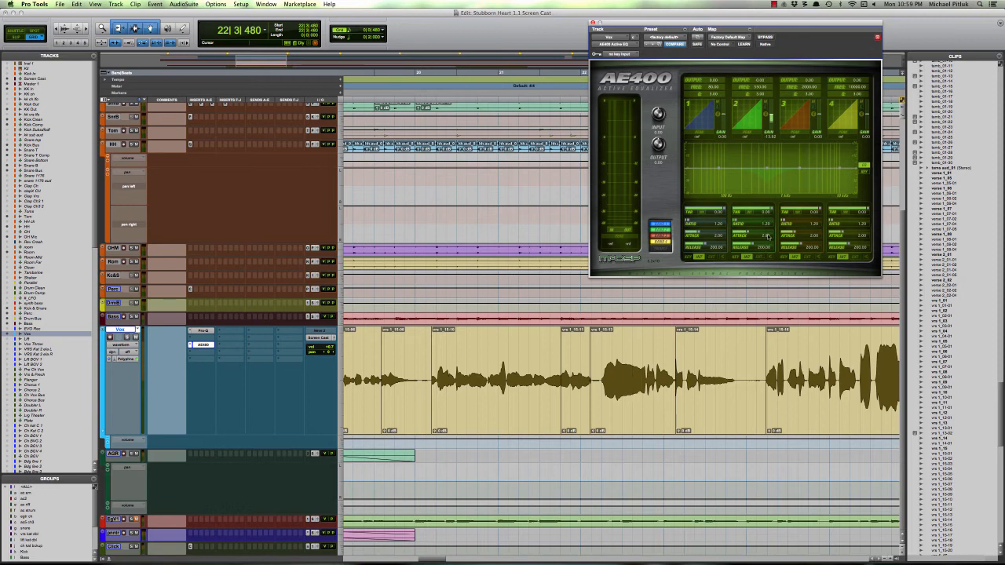
pyautogui.moveTo(766, 225); pyautogui.dragTo(767, 189)
# Step: Play the vocal from 22|3|480 while lowering the AE400 band 2 threshold to about -15.5 dB
pyautogui.press('space')
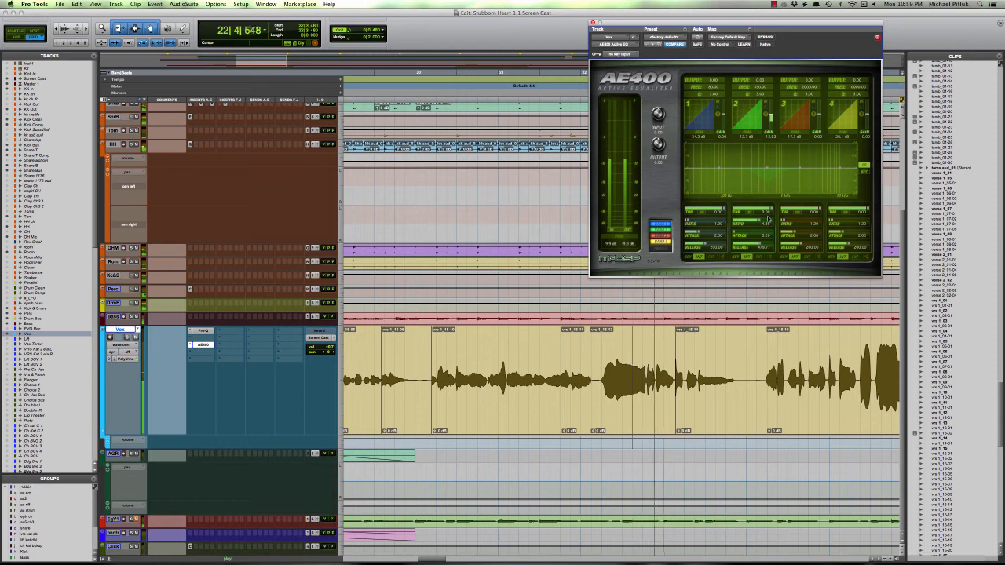
pyautogui.press('space')
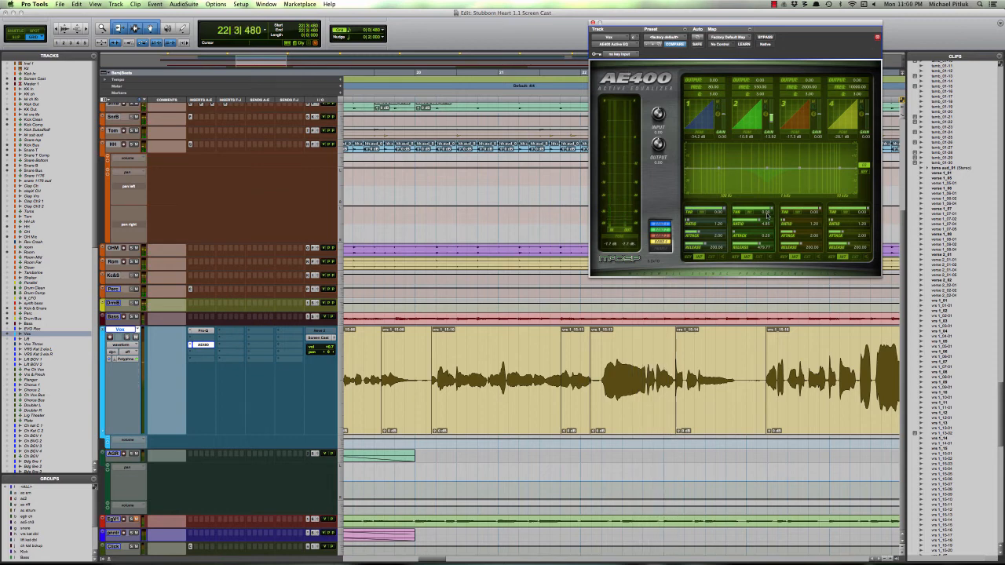
pyautogui.press('space')
pyautogui.moveTo(768, 216)
pyautogui.mouseDown()
pyautogui.moveTo(767, 244)
pyautogui.moveTo(768, 235)
pyautogui.mouseUp()
pyautogui.press('space')
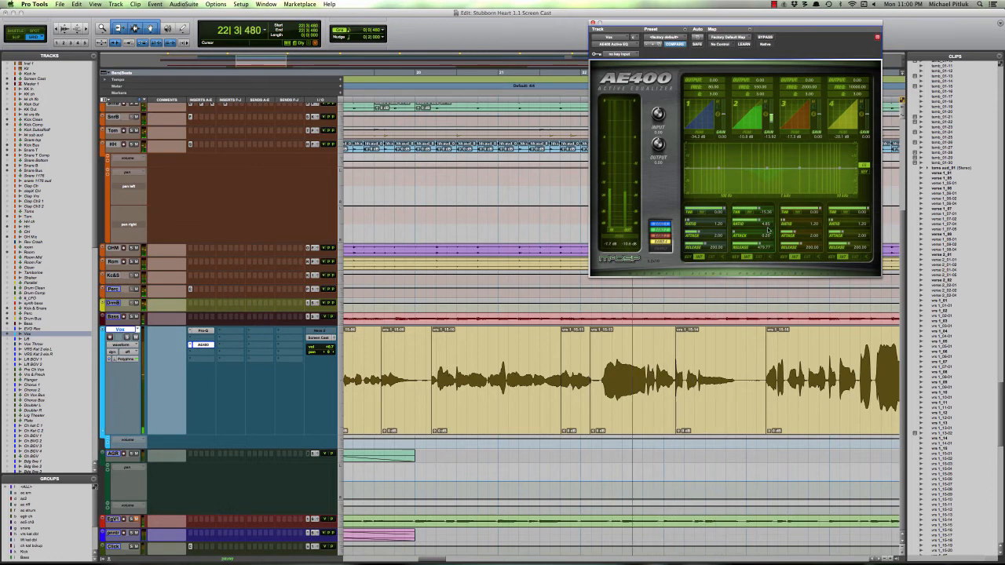
# Step: Play clip vrs 1_15-13 while setting AE400 band 2 to a ratio of about 2.5 and a release of about 727 ms
pyautogui.press('space')
pyautogui.click(602, 424)
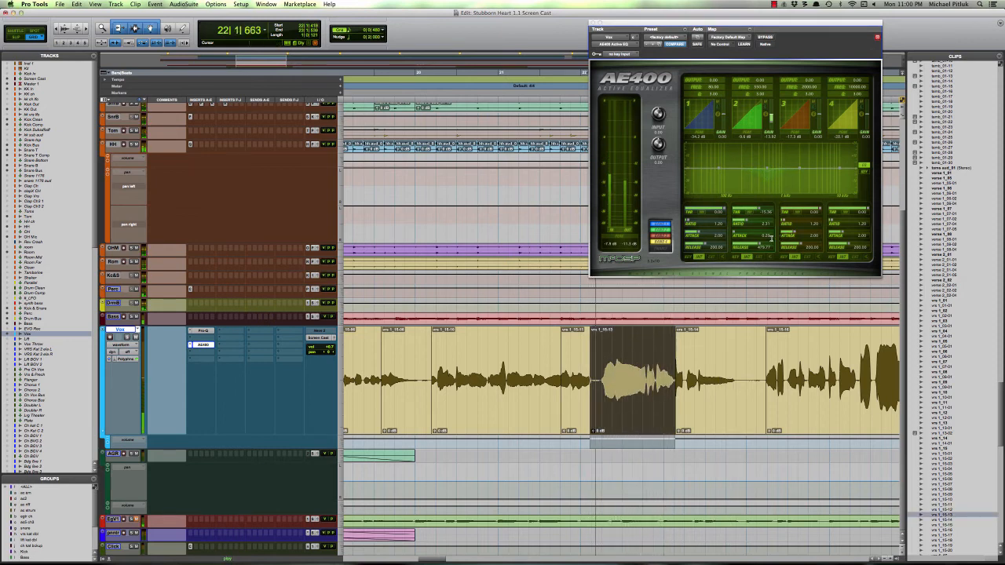
pyautogui.moveTo(760, 244); pyautogui.dragTo(766, 244)
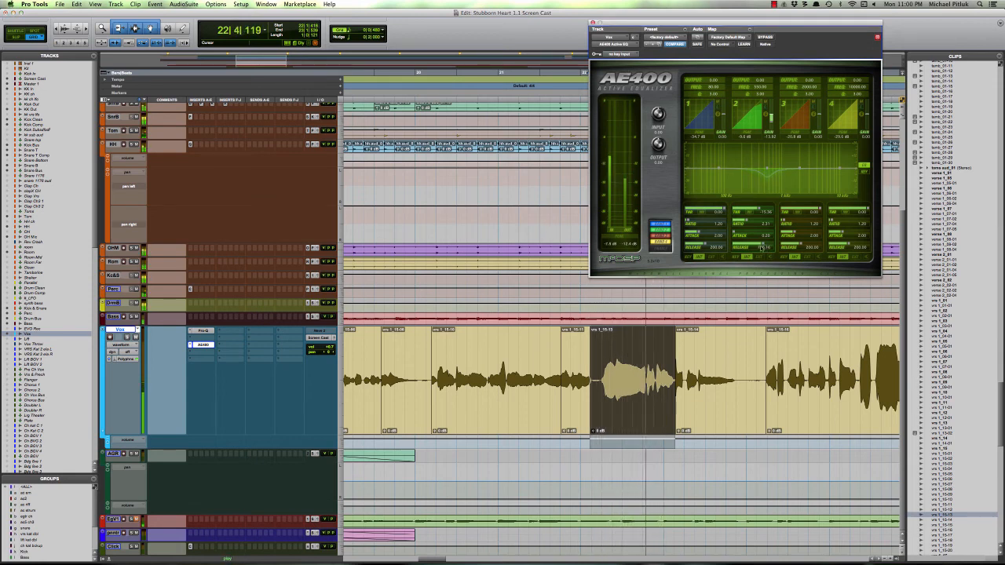
pyautogui.click(625, 347)
pyautogui.moveTo(625, 347); pyautogui.dragTo(641, 344)
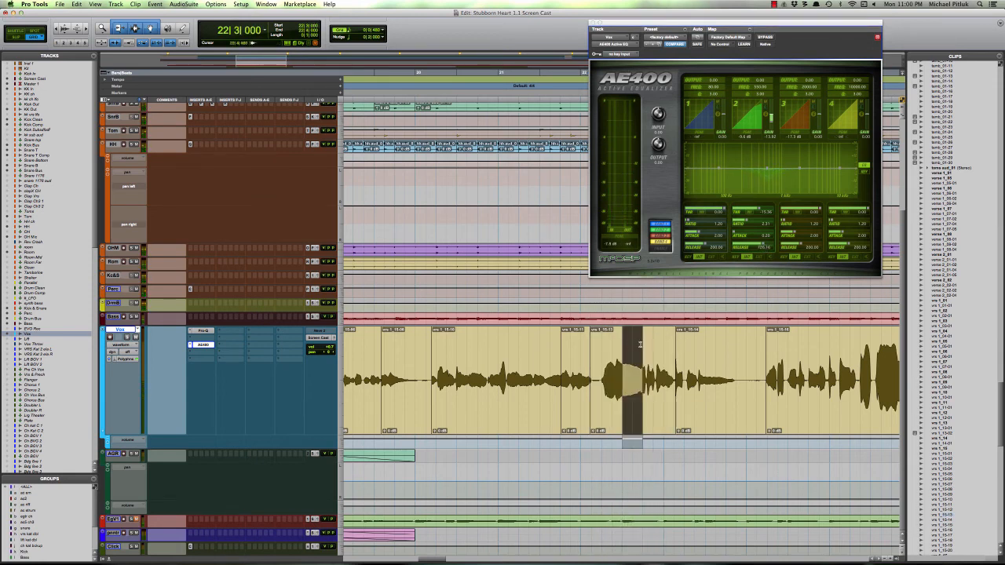
pyautogui.click(654, 343)
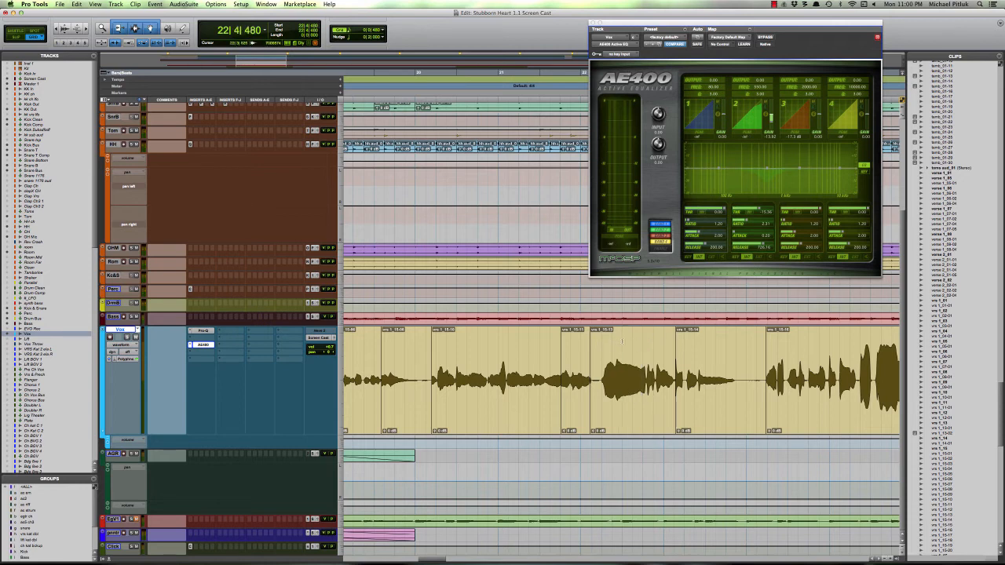
# Step: Play the vocal from 22|3|000 to check how AE400 band 2 acts on the loud note
pyautogui.click(623, 342)
pyautogui.moveTo(773, 89); pyautogui.dragTo(766, 65)
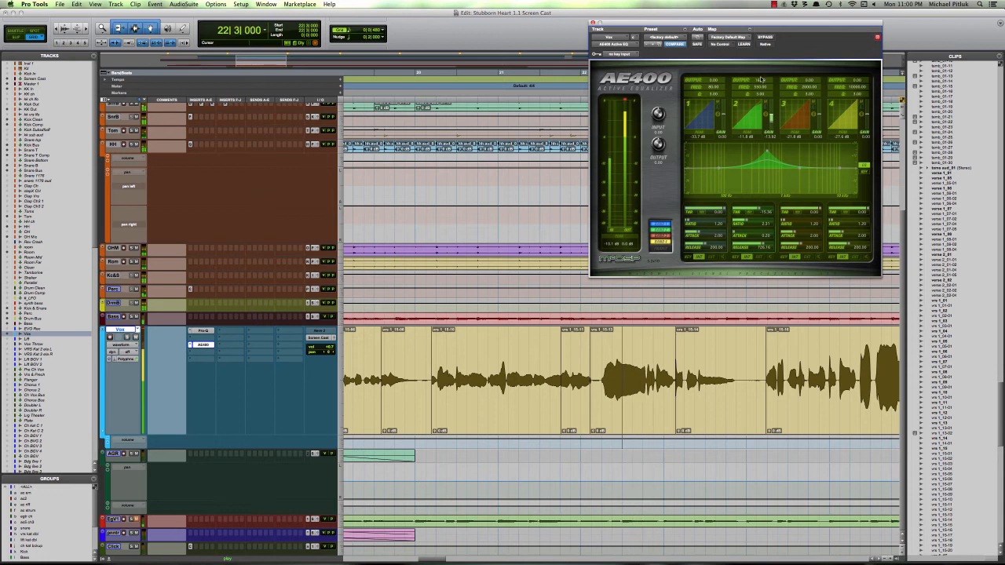
pyautogui.press('space')
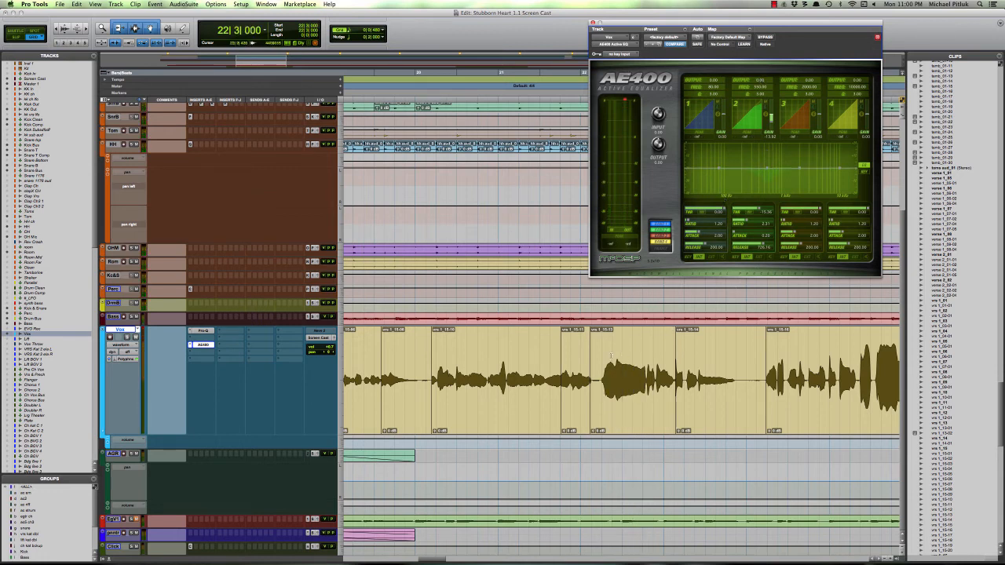
# Step: Examine the sustained part of the loud note in Vox clip vrs 1_15-13, between 22|3|000 and 22|4|000
pyautogui.moveTo(602, 353); pyautogui.dragTo(625, 352)
pyautogui.click(619, 355)
pyautogui.click(628, 351)
pyautogui.click(627, 350)
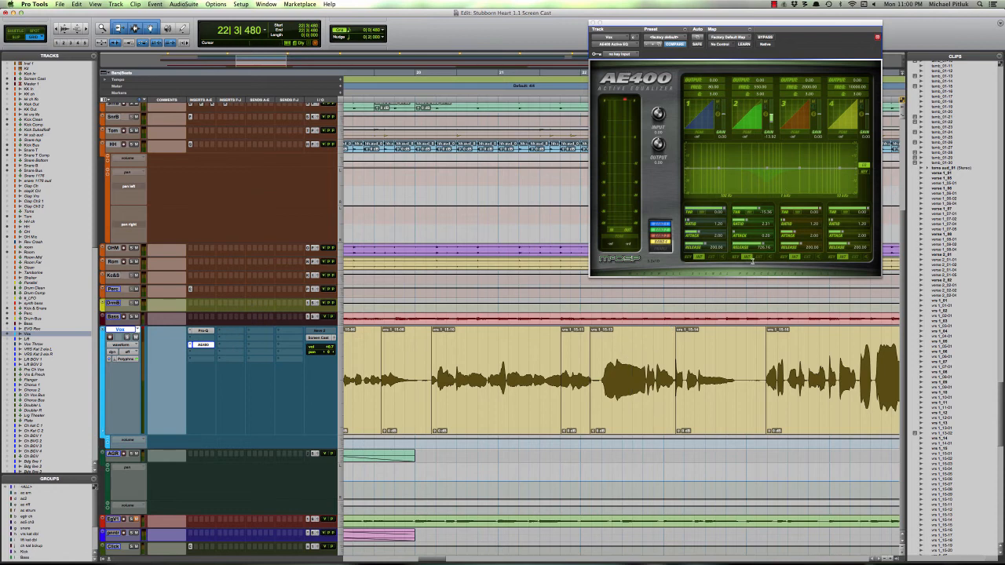
pyautogui.moveTo(622, 359); pyautogui.dragTo(643, 354)
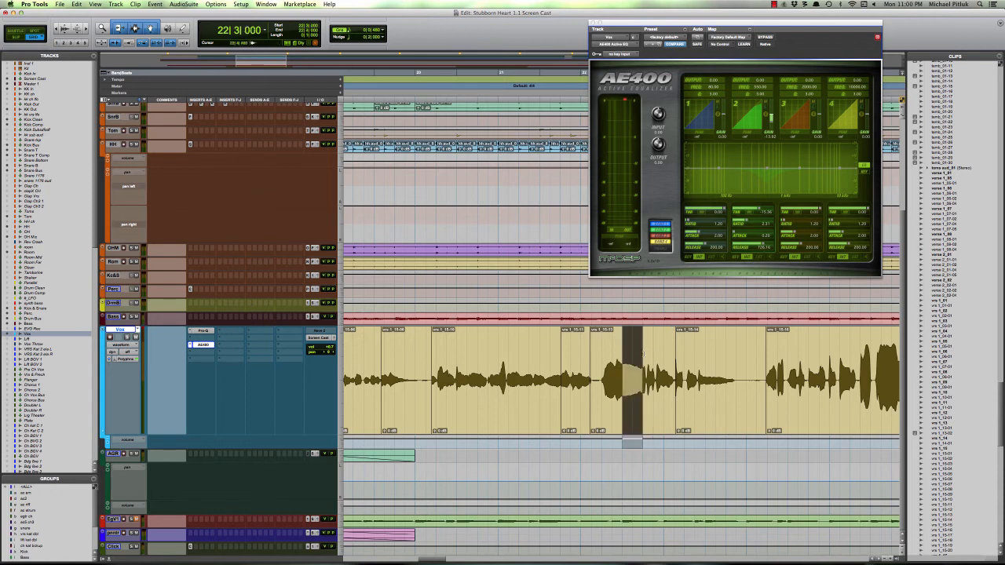
pyautogui.doubleClick(626, 349)
pyautogui.click(654, 349)
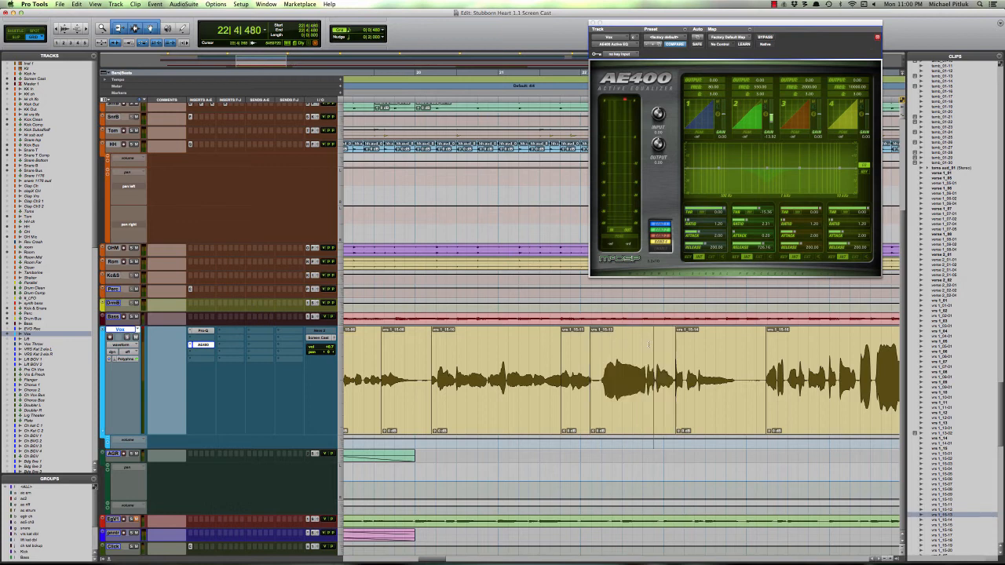
pyautogui.moveTo(623, 350); pyautogui.dragTo(637, 347)
pyautogui.click(654, 349)
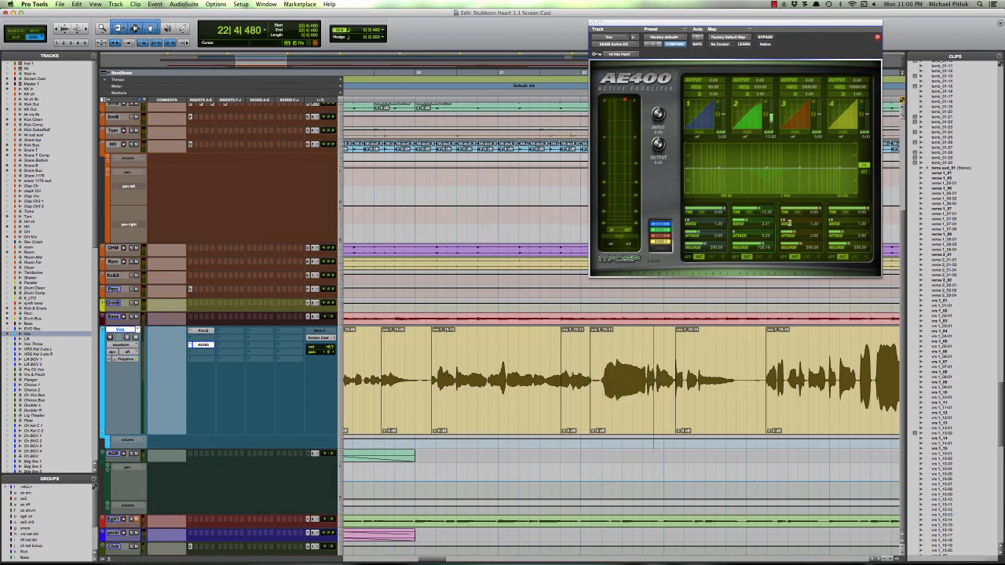
# Step: Try an AE400 band 2 release of about 240 ms while playing the vocal from 22|2|000
pyautogui.moveTo(766, 253); pyautogui.dragTo(765, 261)
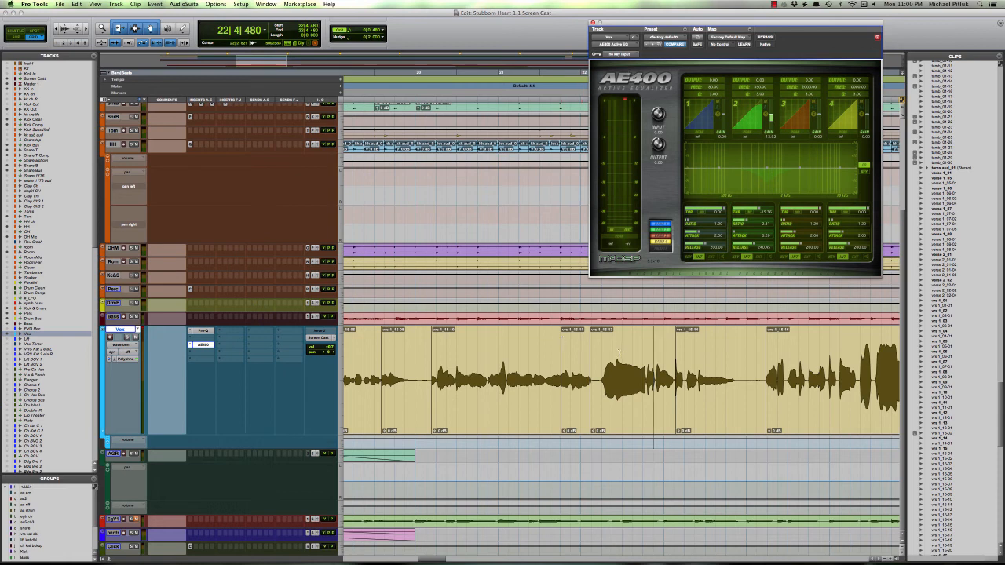
pyautogui.moveTo(621, 353); pyautogui.dragTo(642, 353)
pyautogui.click(644, 351)
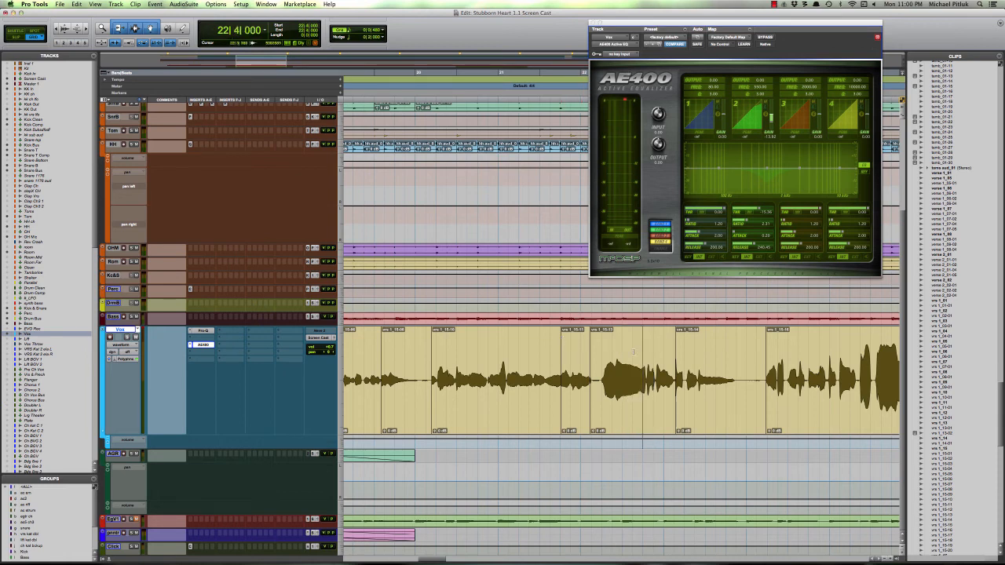
pyautogui.click(598, 351)
pyautogui.press('space')
pyautogui.press('space')
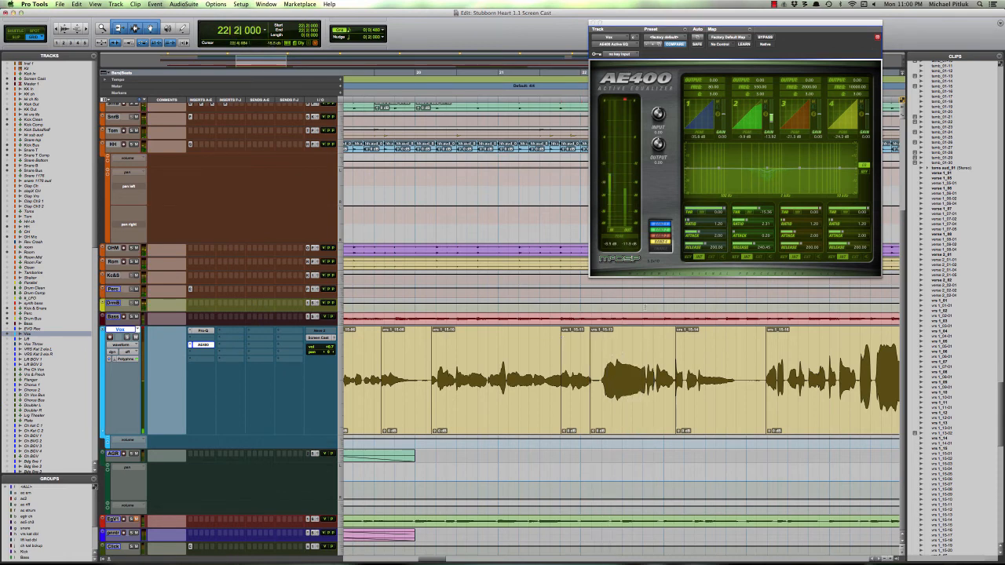
pyautogui.press('space')
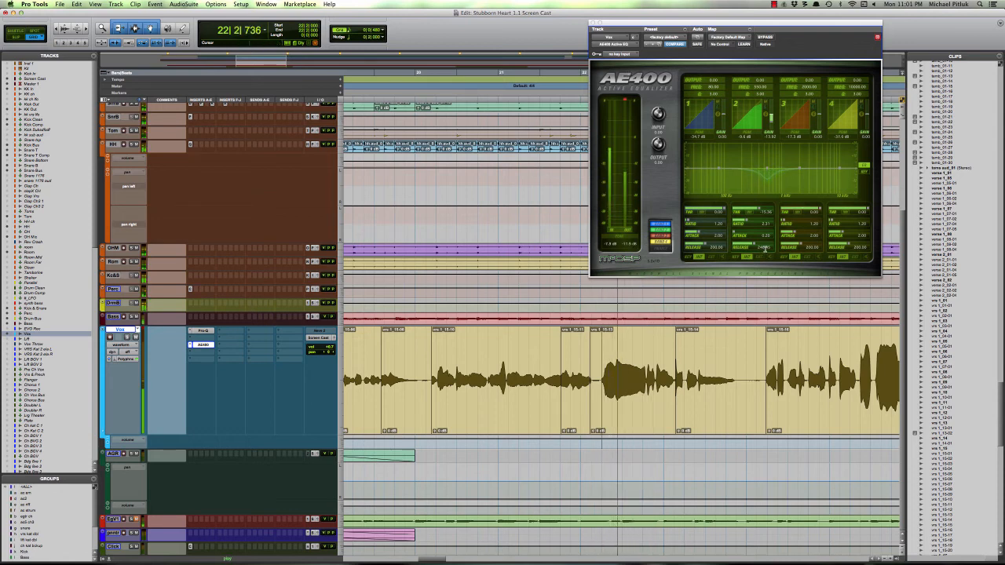
pyautogui.press('space')
# Step: Set the AE400 band 2 release to about 914 ms while replaying the vocal from 22|2|000
pyautogui.moveTo(766, 250); pyautogui.dragTo(768, 246)
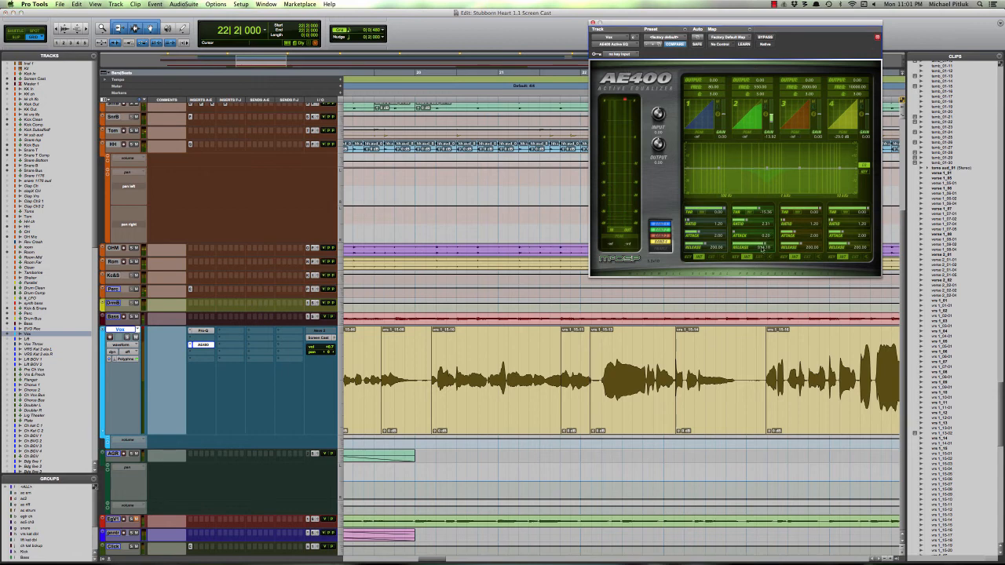
pyautogui.press('space')
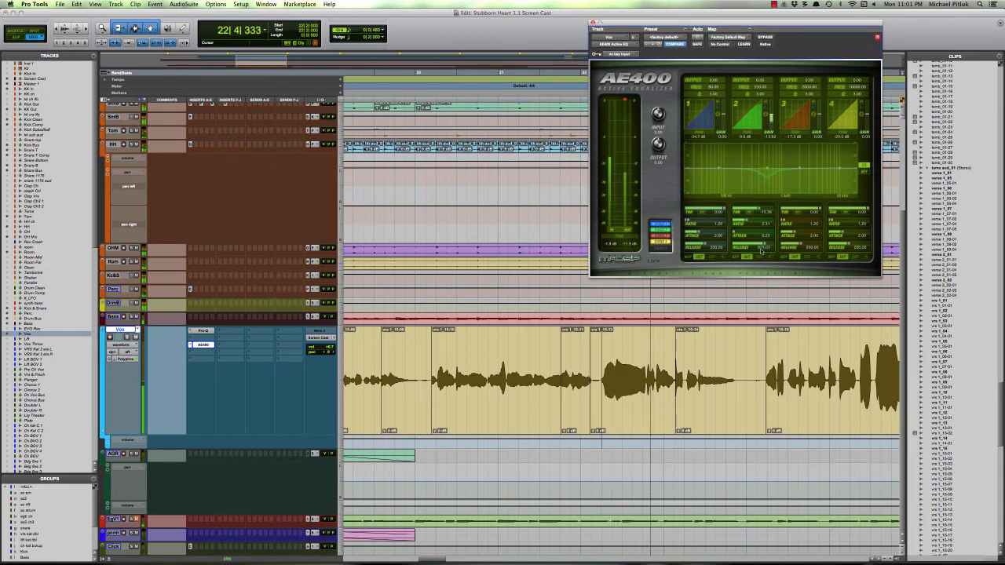
pyautogui.press('space')
pyautogui.press('space')
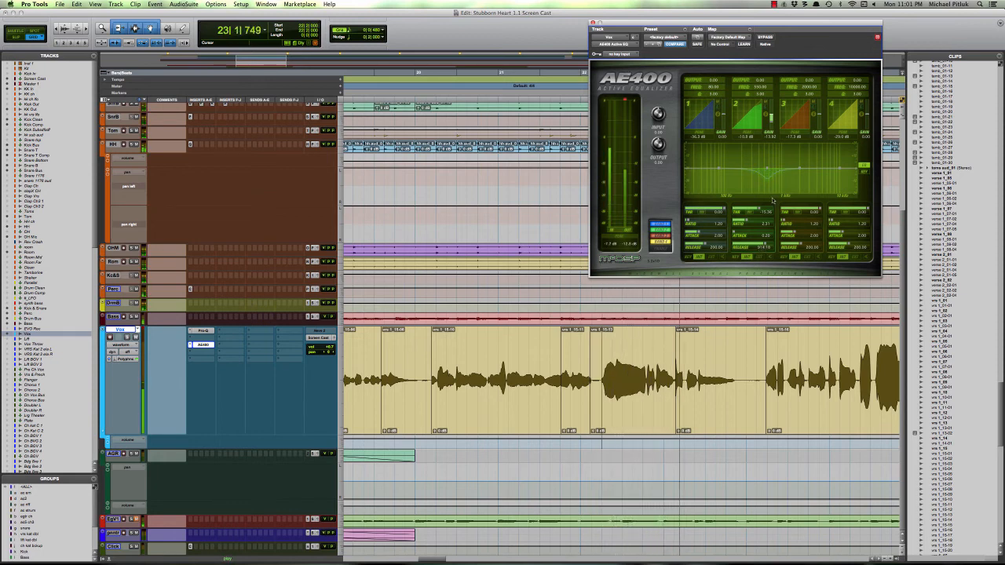
pyautogui.press('space')
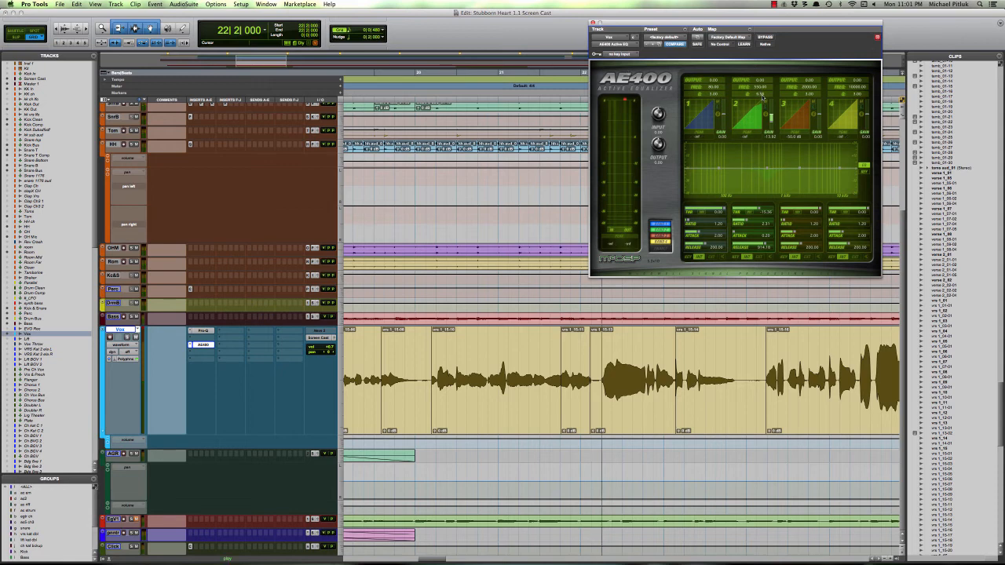
# Step: Set AE400 band 2 to a threshold of about -13.4 dB and a gain of about -10.6 dB during playback
pyautogui.press('space')
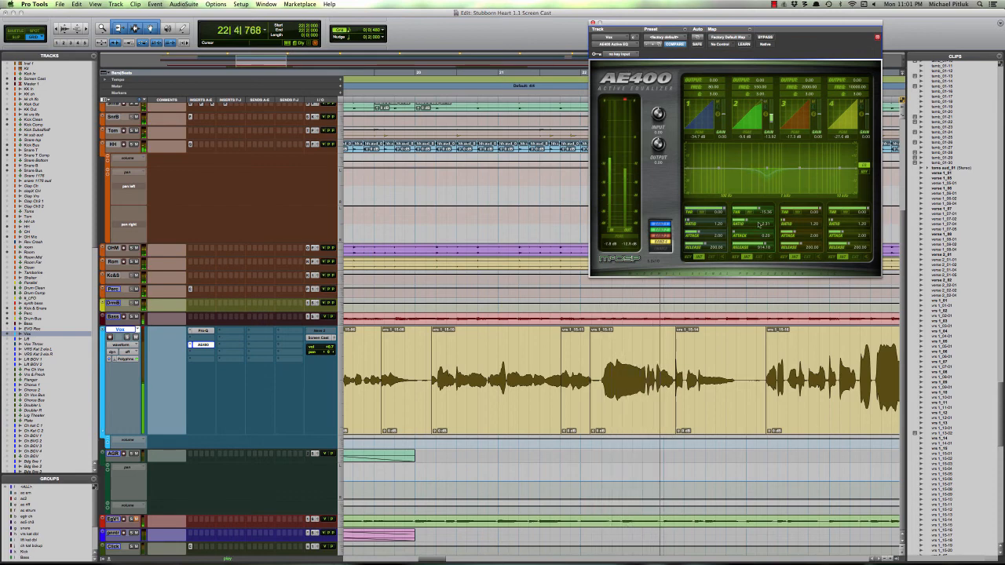
pyautogui.press('space')
pyautogui.press('space')
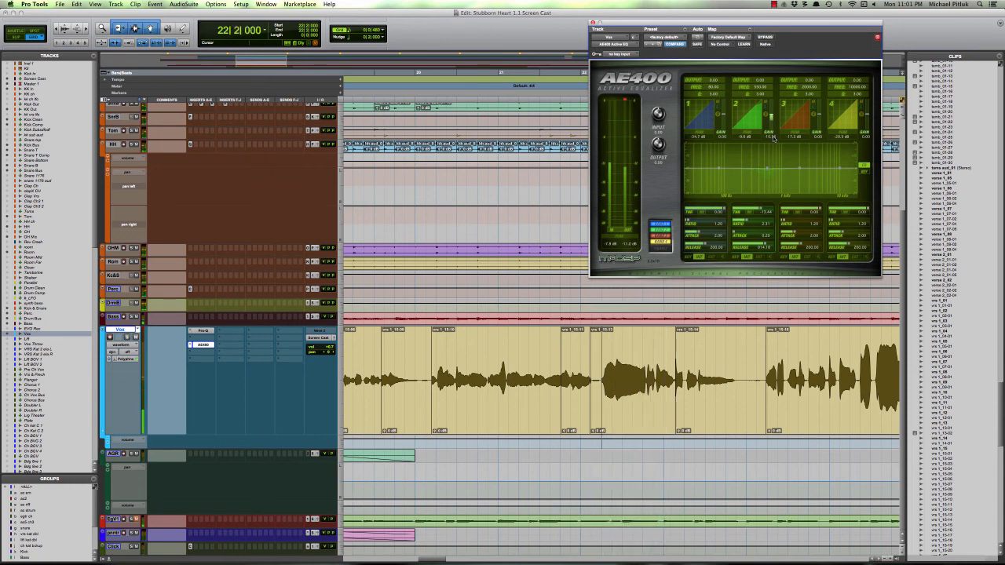
pyautogui.press('space')
# Step: Set AE400 band 1 to 630 Hz, about -6.2 dB gain, -24.5 dB threshold, ratio 2.2 and 551 ms release during playback
pyautogui.click(717, 87)
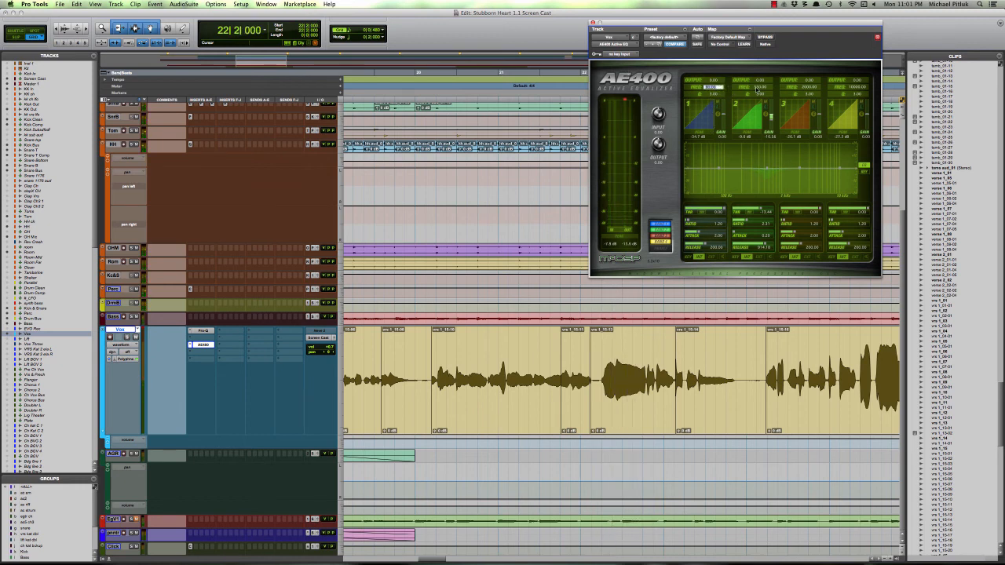
pyautogui.write('630')
pyautogui.press('Return')
pyautogui.press('space')
pyautogui.moveTo(719, 212); pyautogui.dragTo(719, 245)
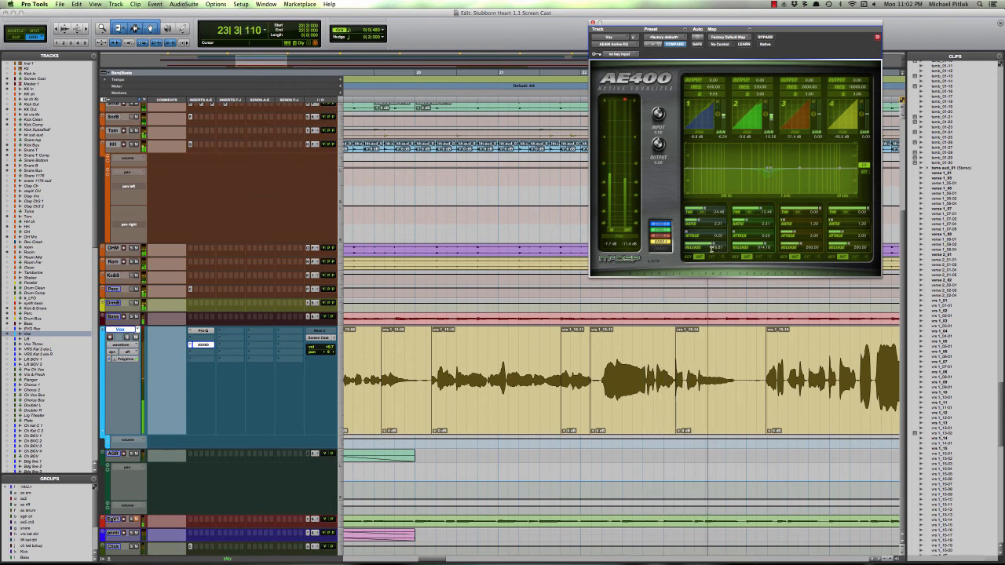
# Step: Set the AE400 band 2 release to about 875 ms and replay the vocal from 22|2|000 to check both bands
pyautogui.moveTo(768, 250); pyautogui.dragTo(768, 252)
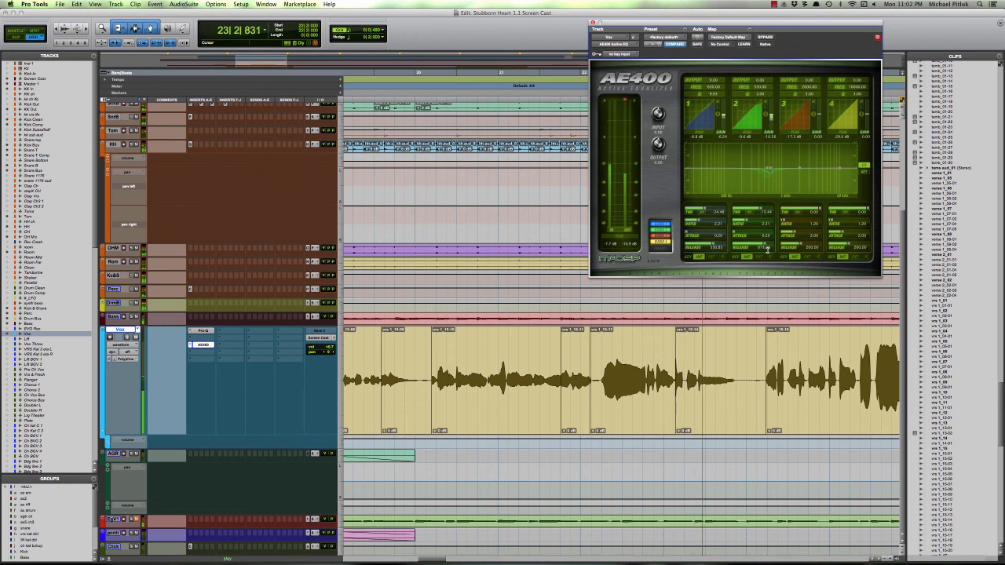
pyautogui.press('space')
pyautogui.press('space')
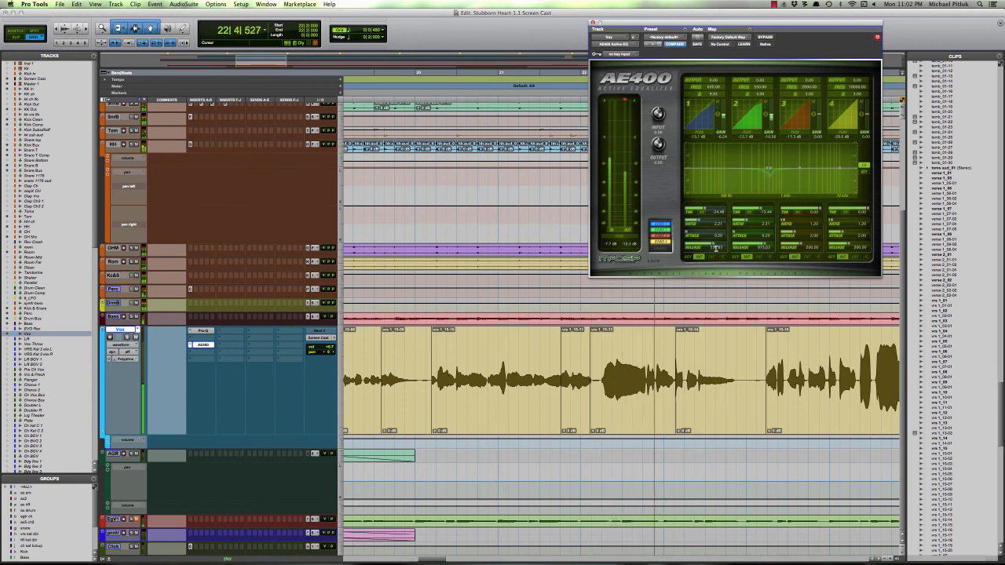
pyautogui.press('space')
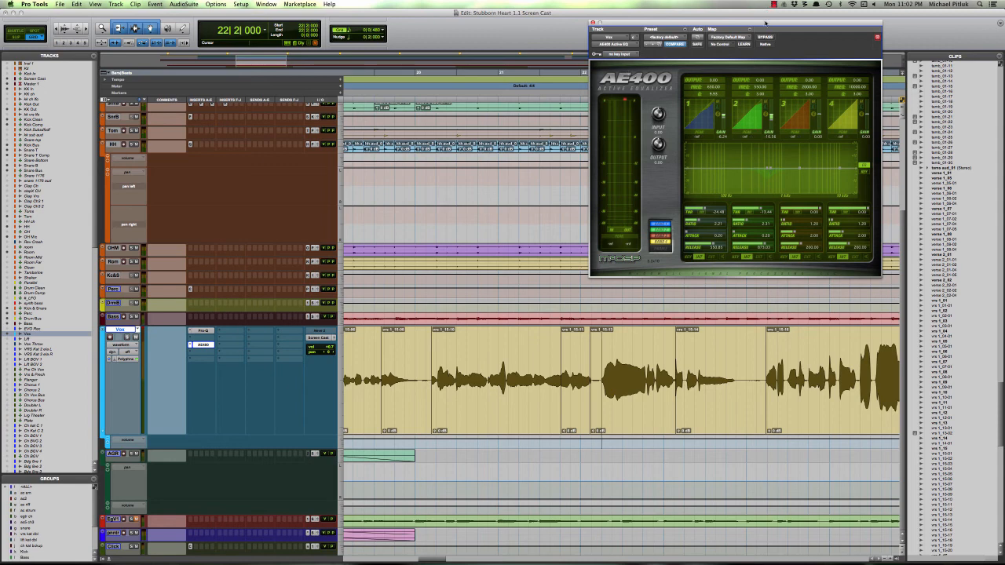
pyautogui.press('space')
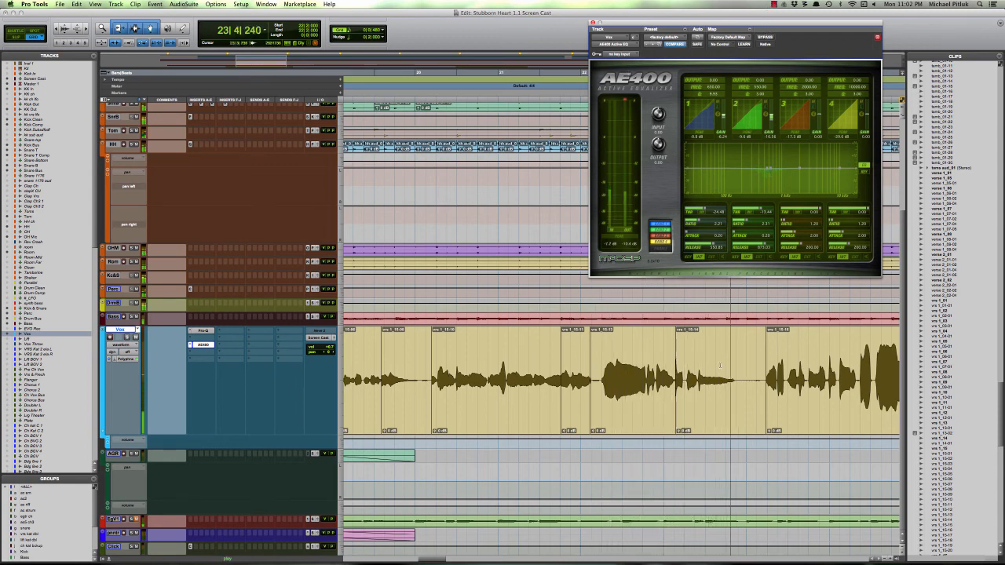
pyautogui.press('space')
# Step: Select the vocal phrase on the Vox track from bar 20 to bar 24
pyautogui.click(723, 397)
pyautogui.keyDown('shift'); pyautogui.click(507, 410); pyautogui.keyUp('shift')
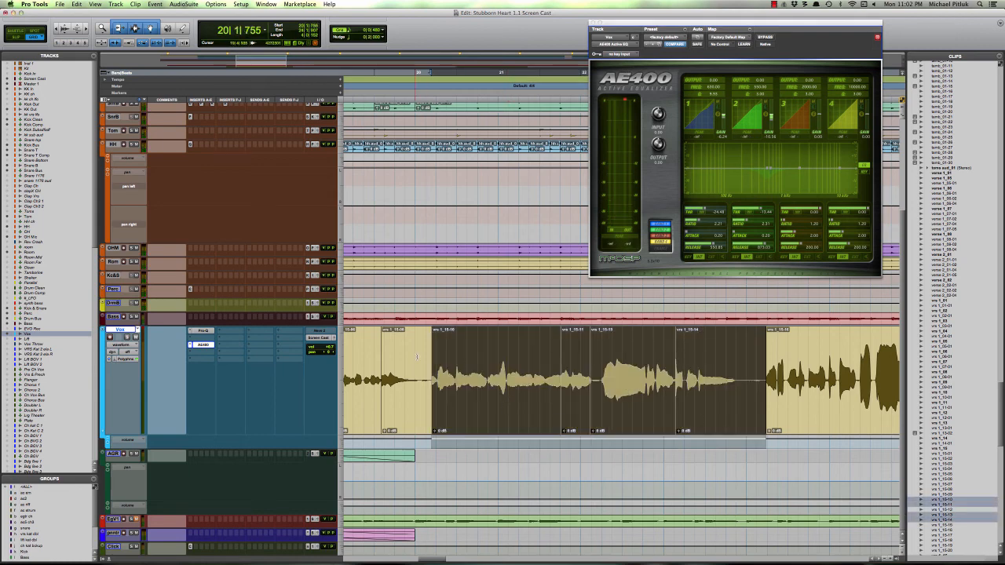
pyautogui.moveTo(415, 357); pyautogui.dragTo(748, 380)
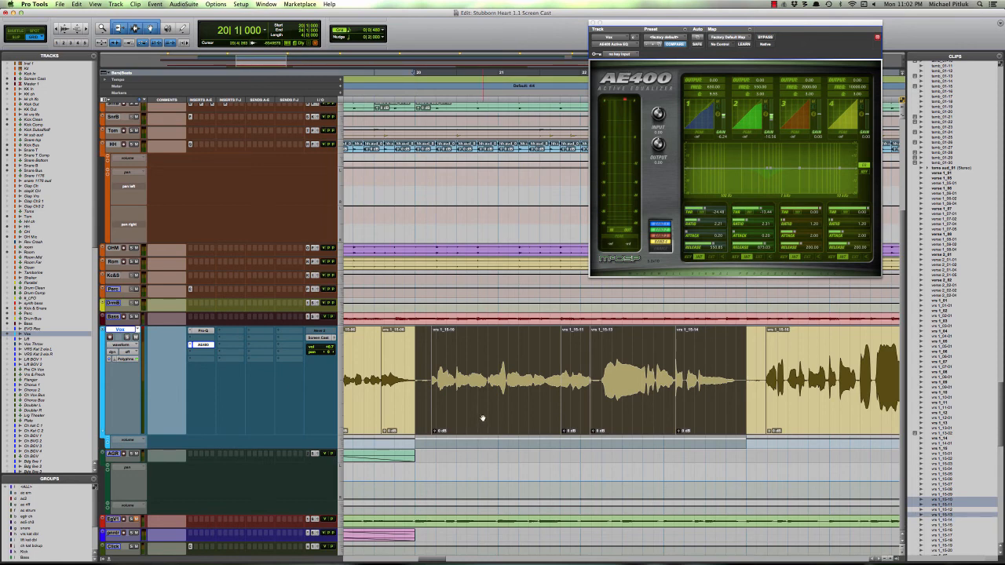
pyautogui.moveTo(415, 361); pyautogui.dragTo(746, 361)
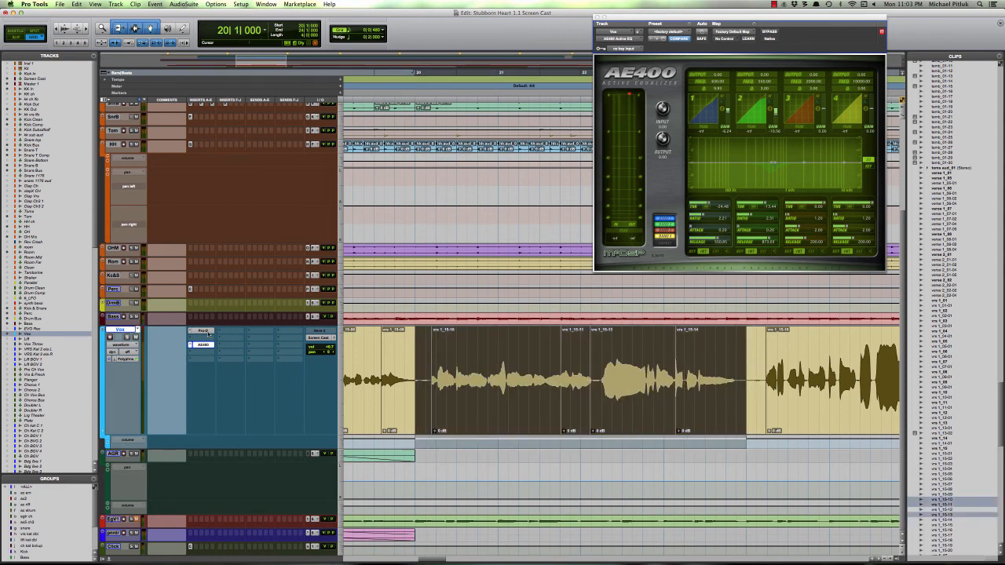
# Step: Bypass both Pro-Q and AE400 on the Vox track and close the AE400 window
pyautogui.keyDown('super'); pyautogui.click(204, 331); pyautogui.keyUp('super')
pyautogui.keyDown('super'); pyautogui.click(203, 344); pyautogui.keyUp('super')
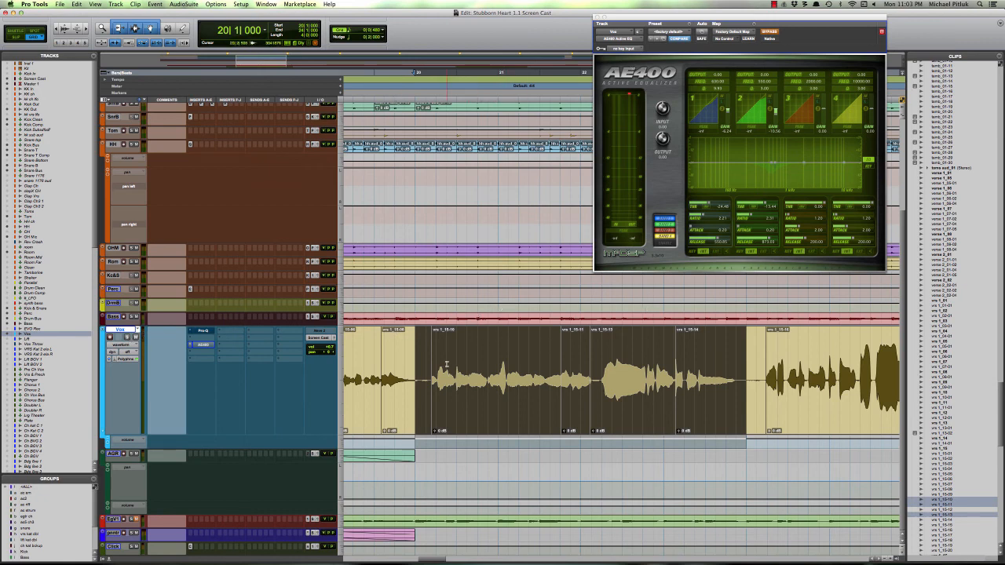
pyautogui.click(597, 16)
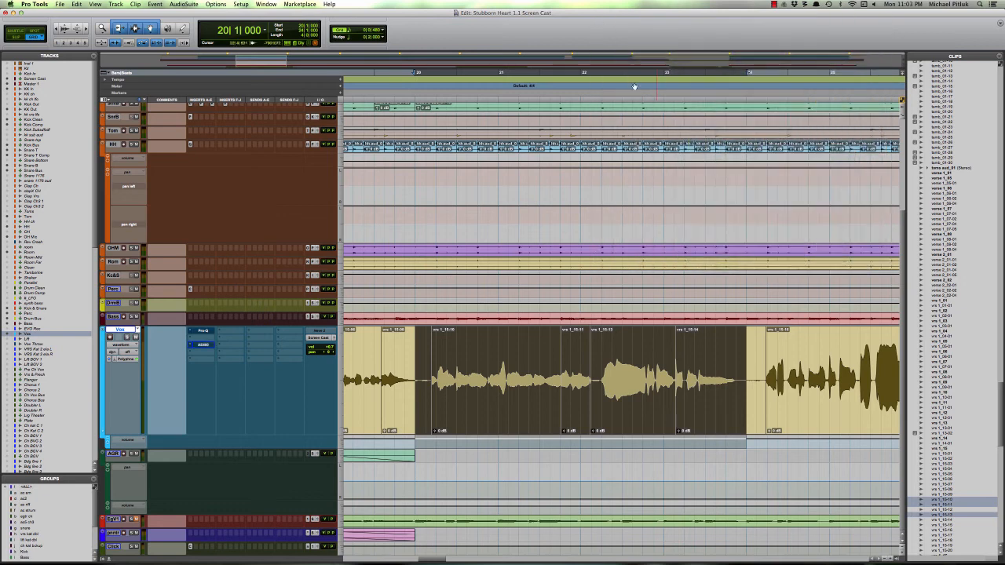
# Step: Play the selected vocal phrase from 20|1|000 to compare the sound without and with the Pro-Q and AE400 processing
pyautogui.press('space')
pyautogui.press('space')
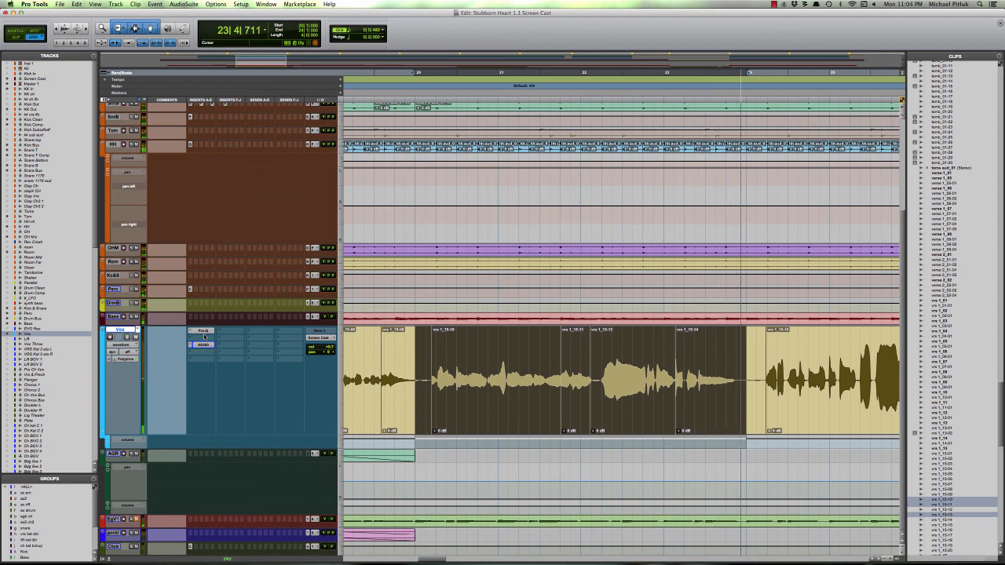
pyautogui.press('space')
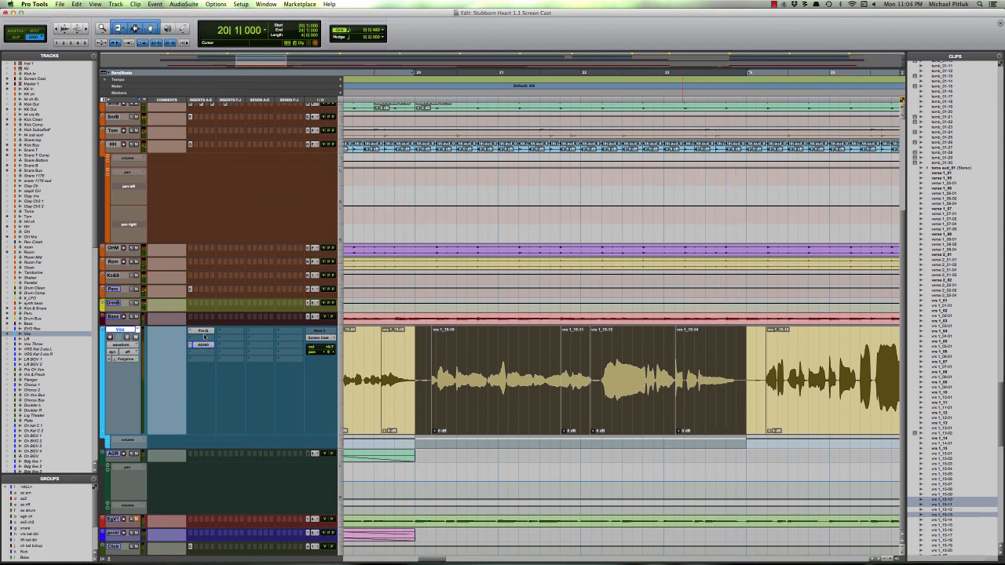